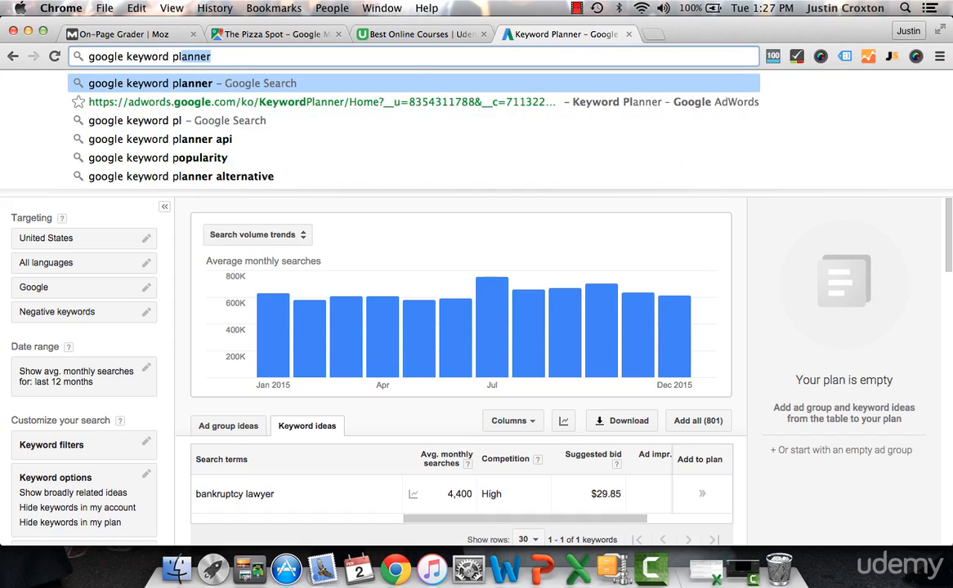
# Step: Search Google for "google keyword planner" and open the Google AdWords: Keyword Planner result
pyautogui.press('Return')
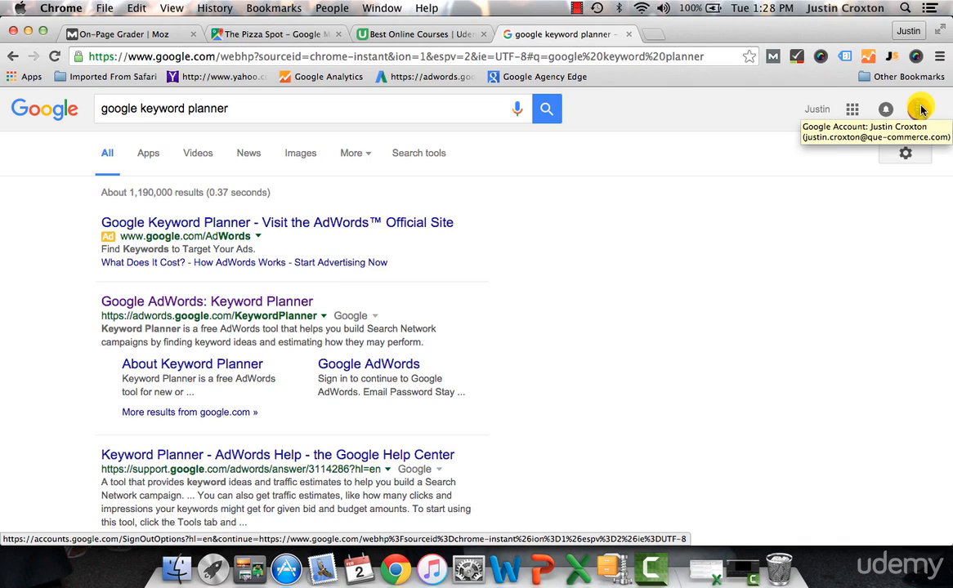
pyautogui.click(251, 305)
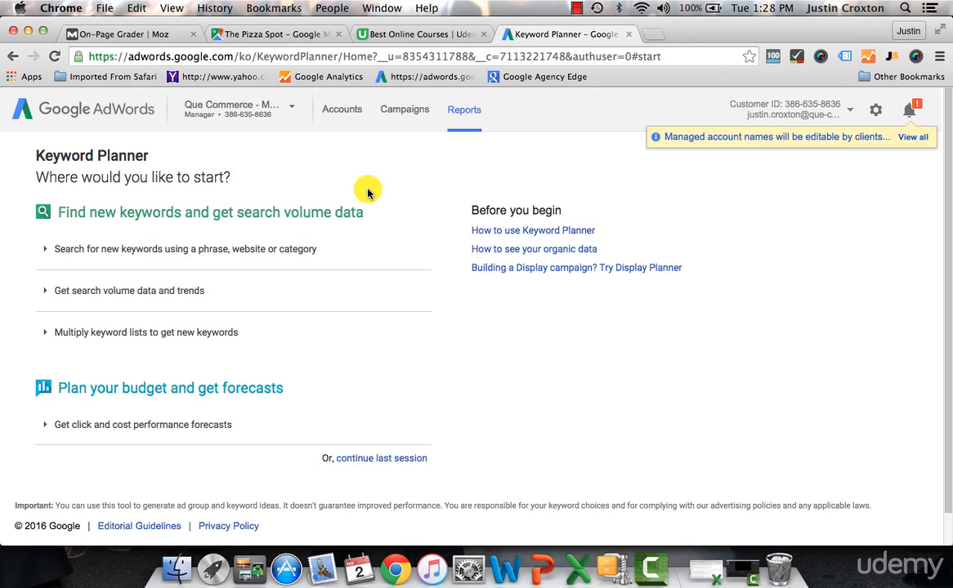
# Step: Open the search for new keywords by phrase, website or category and enter "bankruptcy lawyer" as the product or service
pyautogui.click(290, 249)
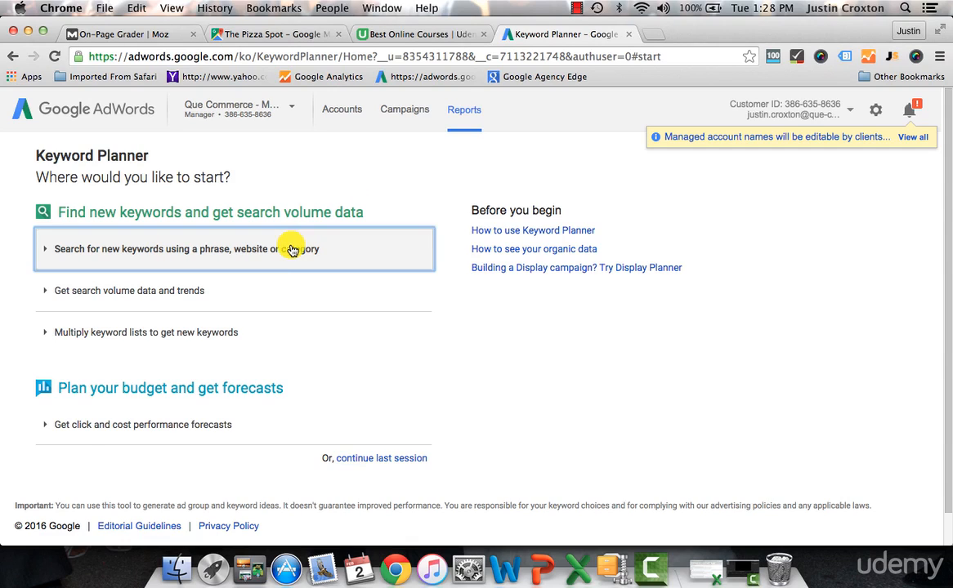
pyautogui.click(187, 335)
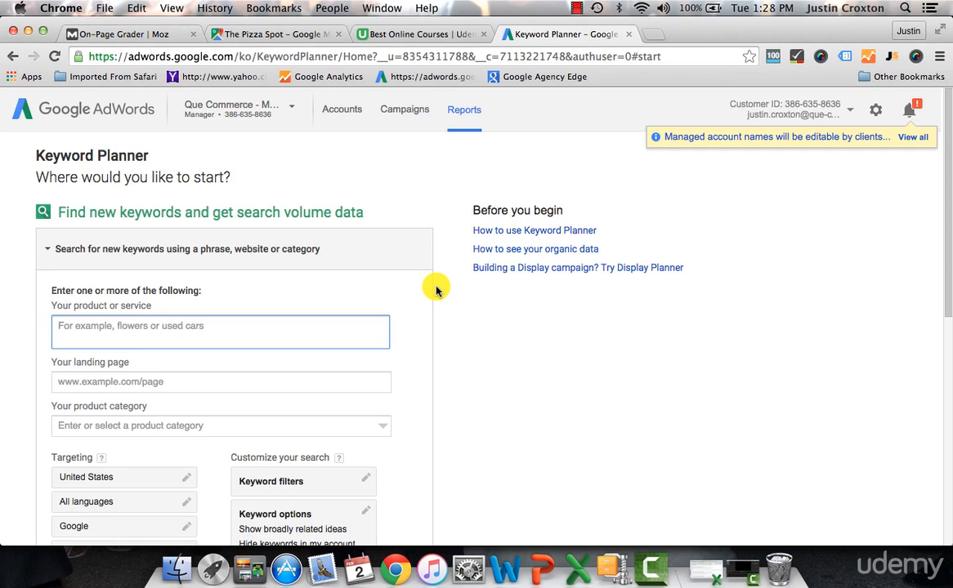
pyautogui.write('bankruptcy')
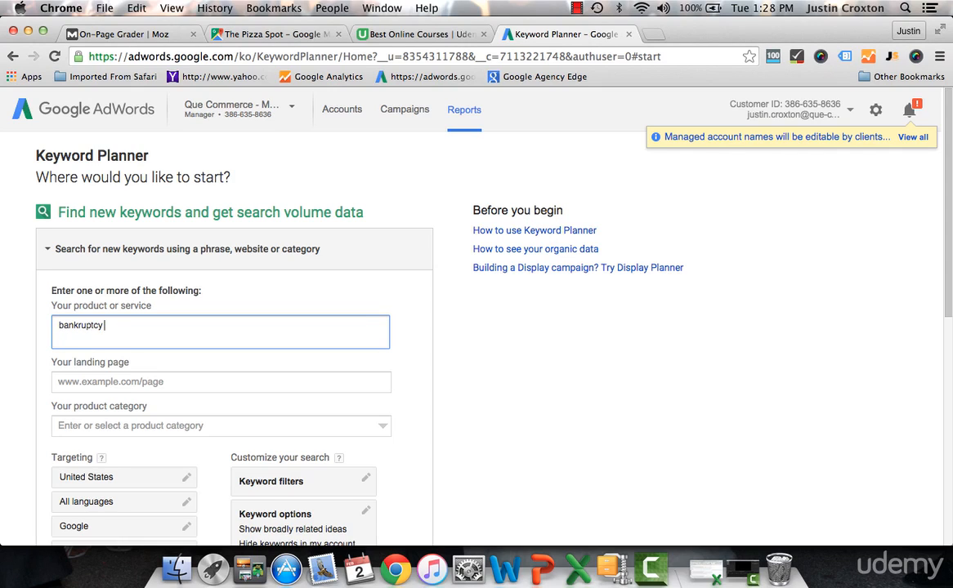
pyautogui.scroll(-5, 384, 384)
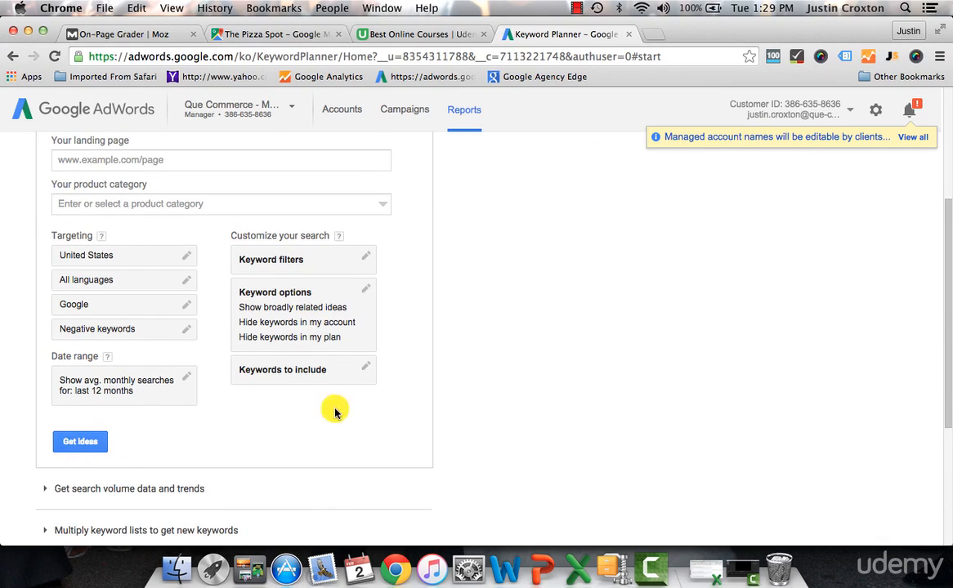
pyautogui.scroll(5, 276, 421)
pyautogui.scroll(-1, 131, 417)
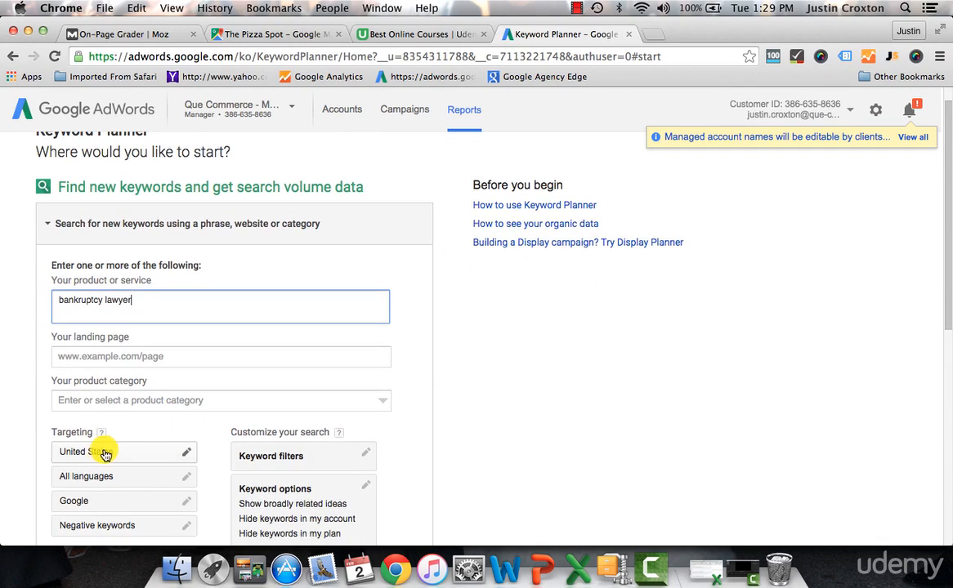
# Step: Check the United States location targeting, leave it as is, and get ideas for the entered product or service
pyautogui.click(108, 452)
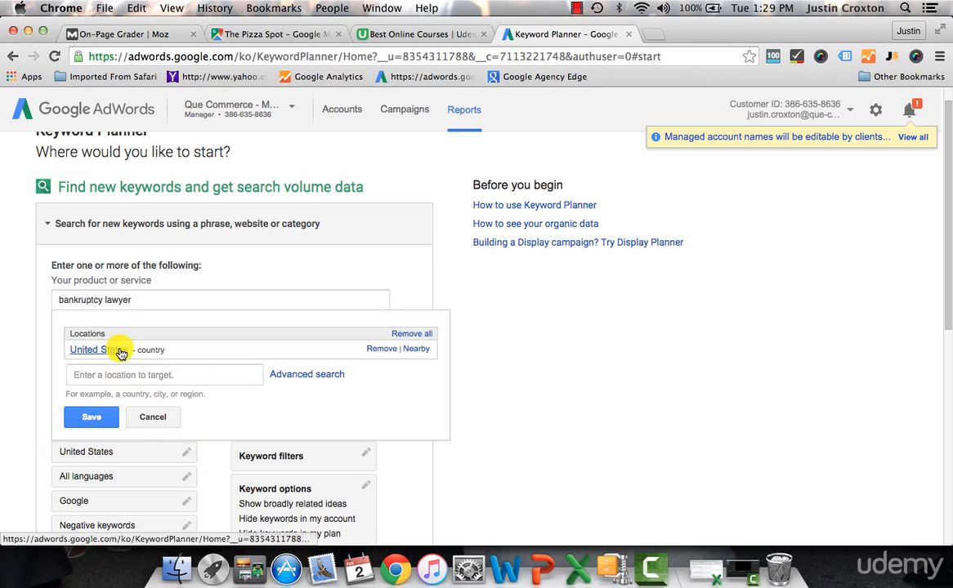
pyautogui.click(155, 420)
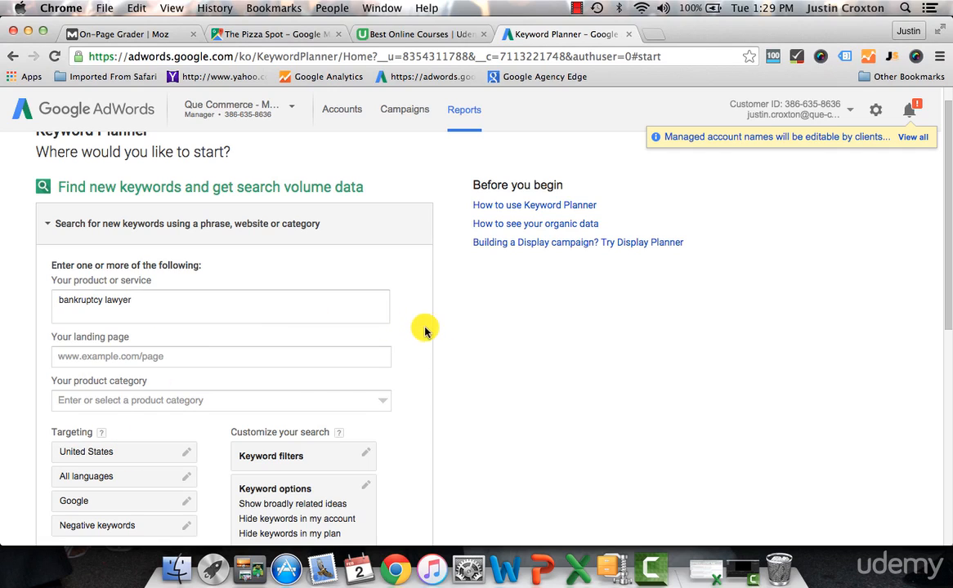
pyautogui.scroll(-3, 424, 329)
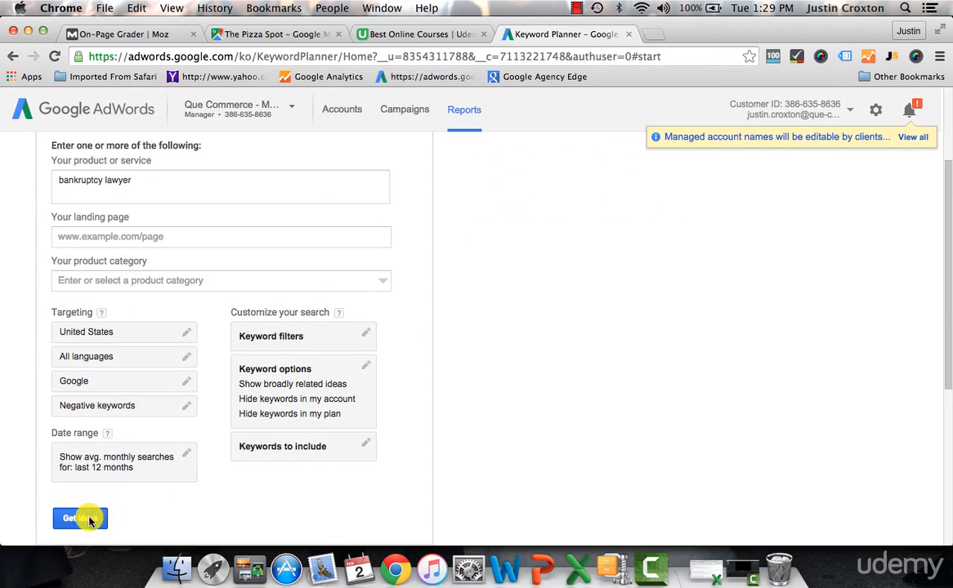
pyautogui.click(88, 519)
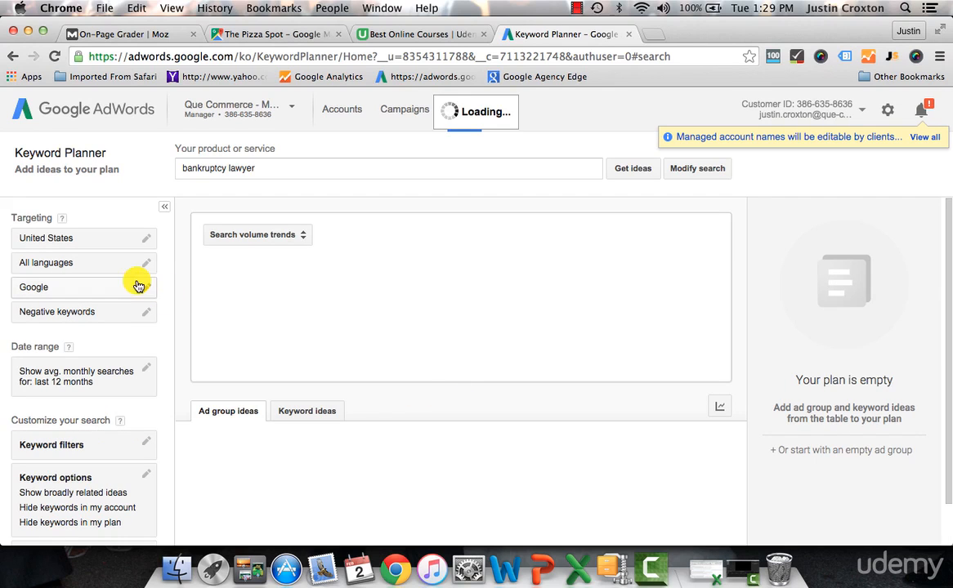
# Step: Look over the search volume trends and ad group ideas, and switch to the keyword ideas
pyautogui.scroll(-1, 409, 343)
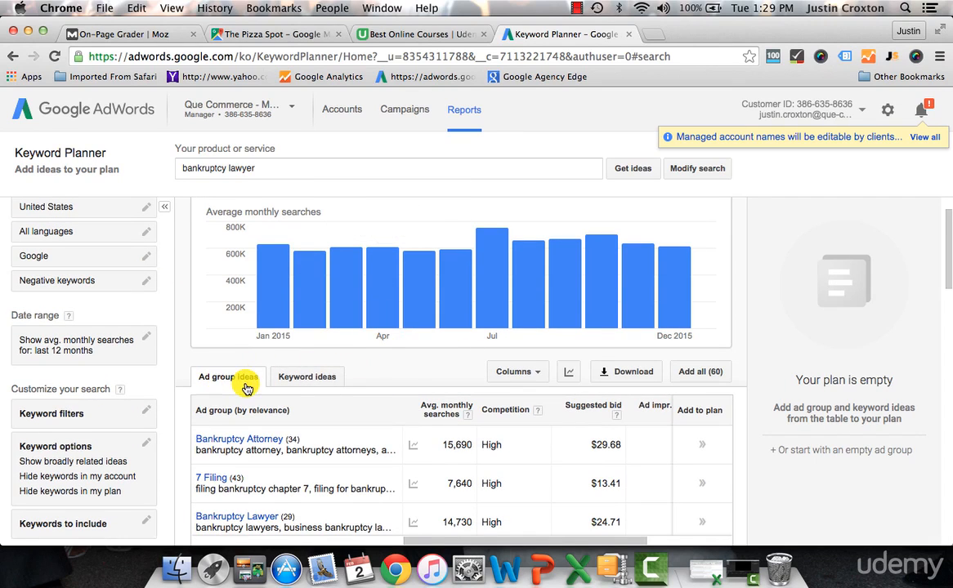
pyautogui.scroll(1, 244, 385)
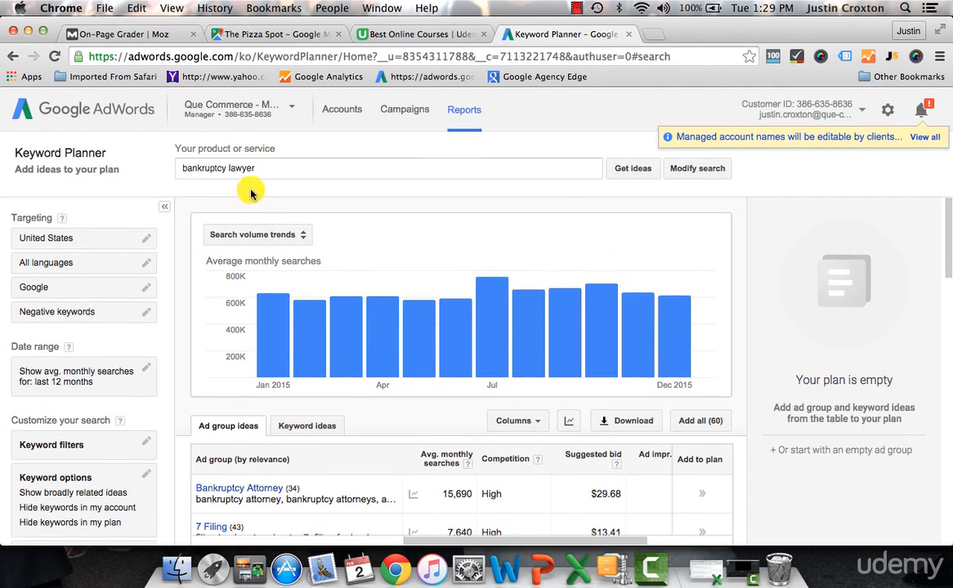
pyautogui.scroll(-2, 279, 314)
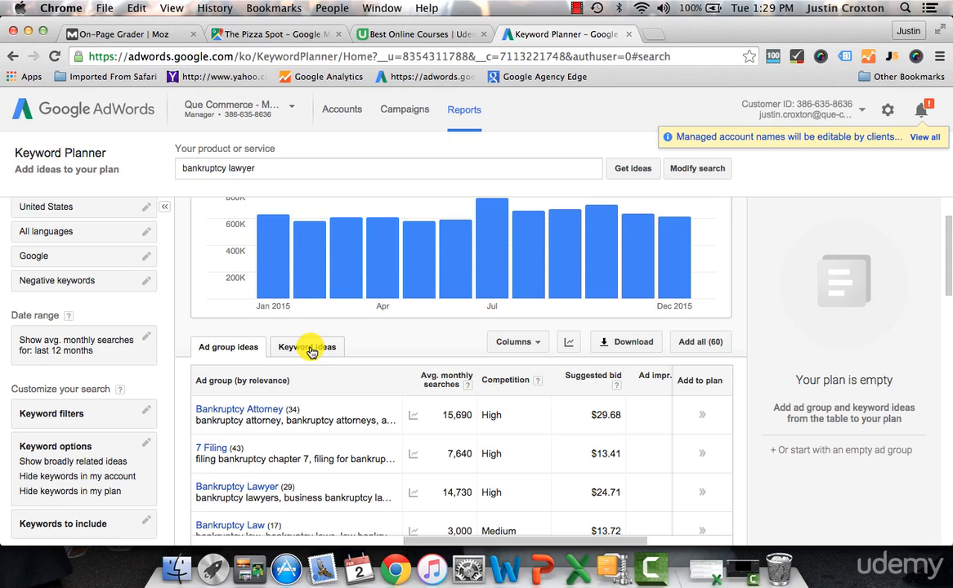
pyautogui.click(309, 352)
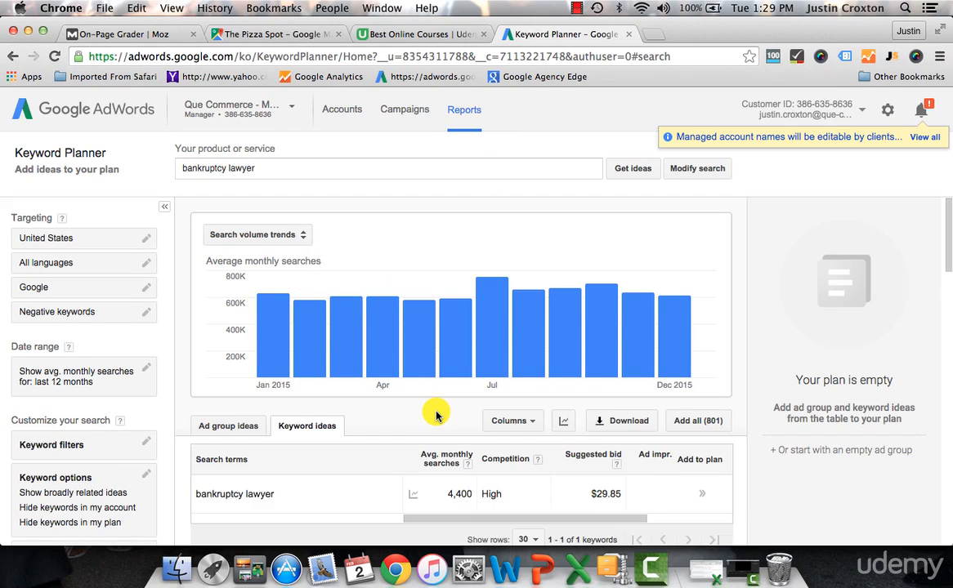
# Step: View the monthly search trend chart of the "bankruptcy lawyer" search term in the keyword ideas
pyautogui.scroll(-2, 436, 412)
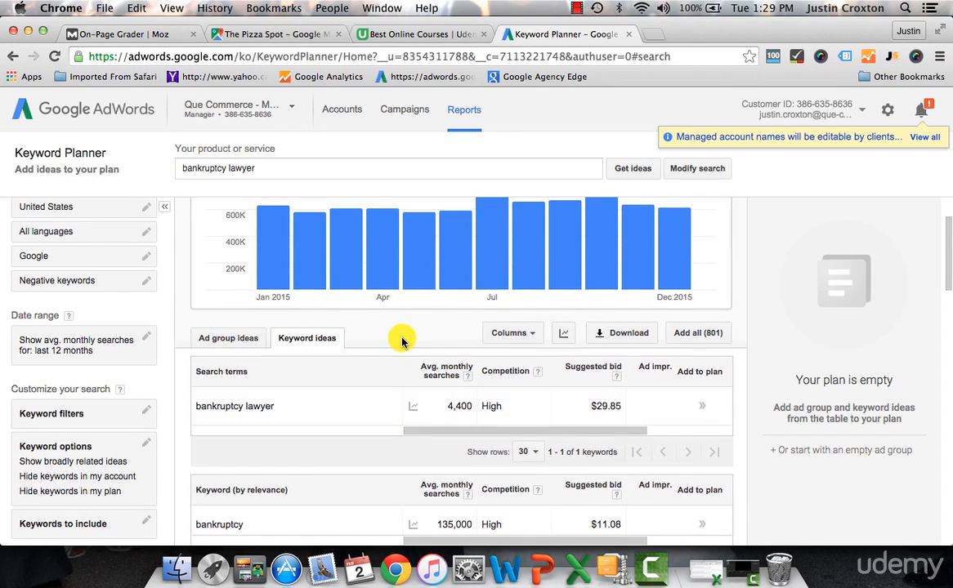
pyautogui.scroll(-2, 402, 341)
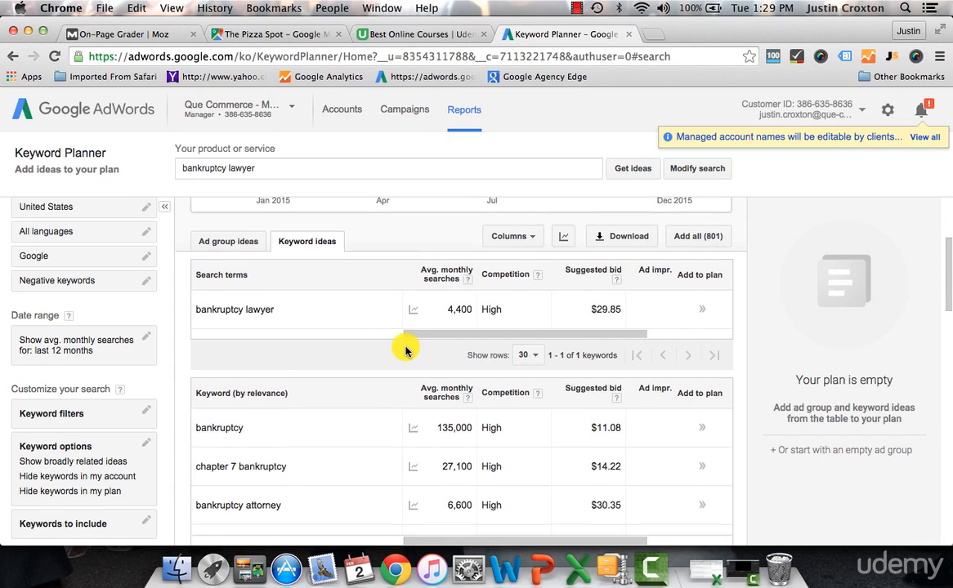
pyautogui.scroll(1, 405, 349)
pyautogui.moveTo(412, 339)
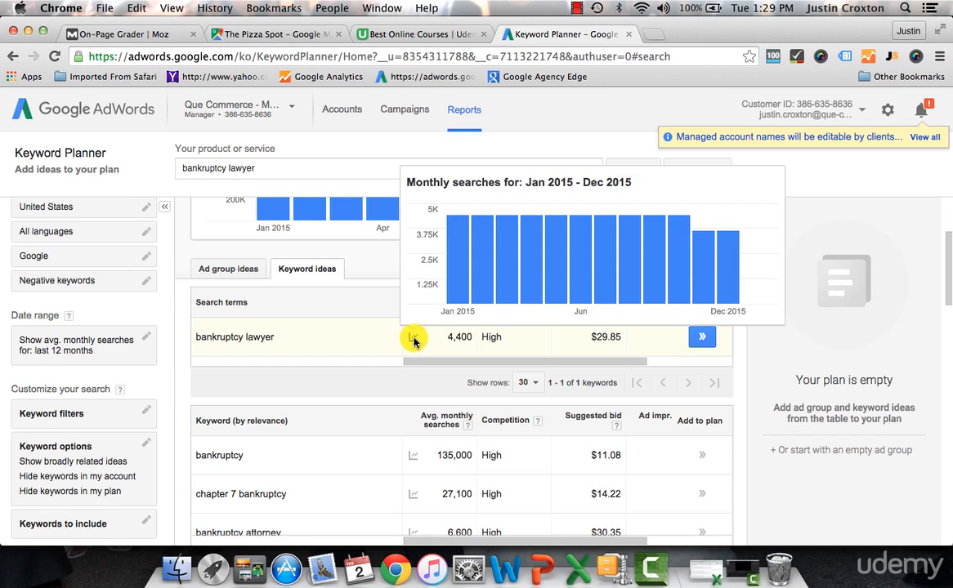
pyautogui.scroll(2, 411, 343)
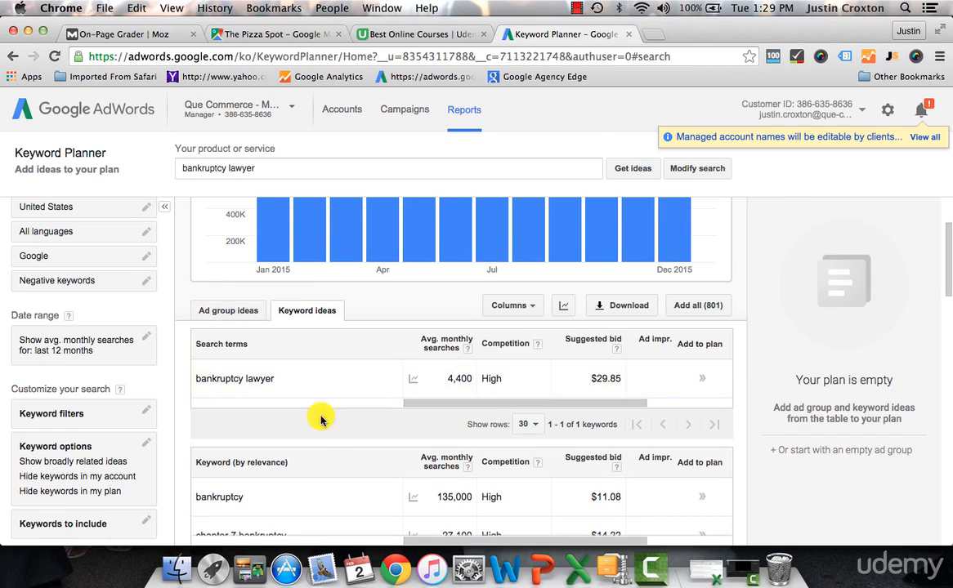
# Step: Examine the related keywords by relevance, comparing their average monthly searches, competition and suggested bids with the bankruptcy lawyer term
pyautogui.scroll(-3, 299, 406)
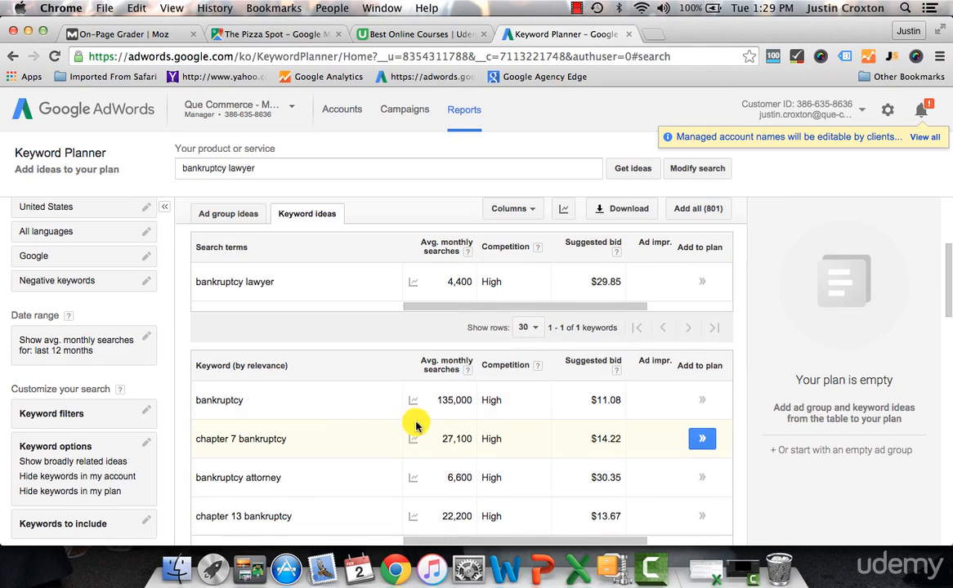
pyautogui.scroll(-2, 365, 442)
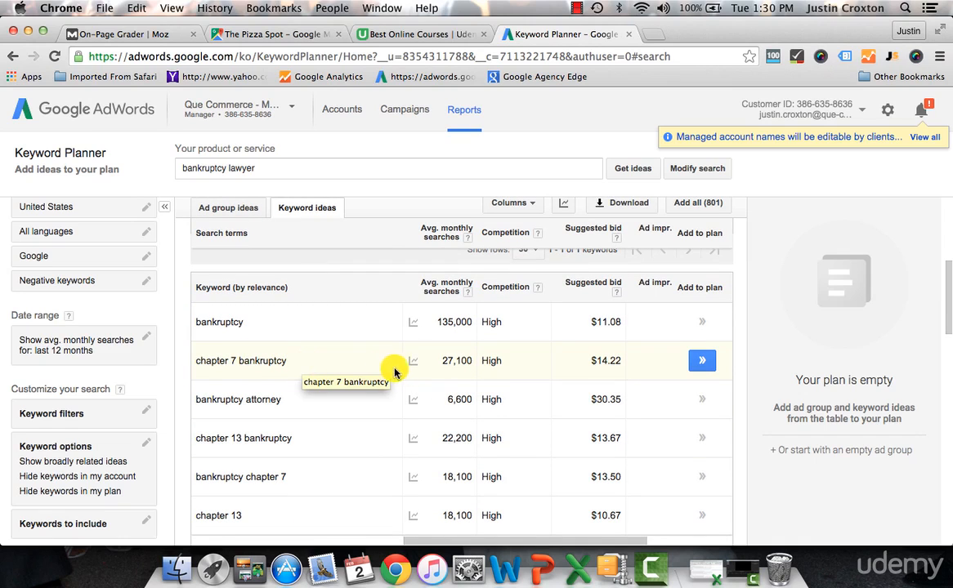
pyautogui.moveTo(417, 368)
pyautogui.scroll(-1, 366, 396)
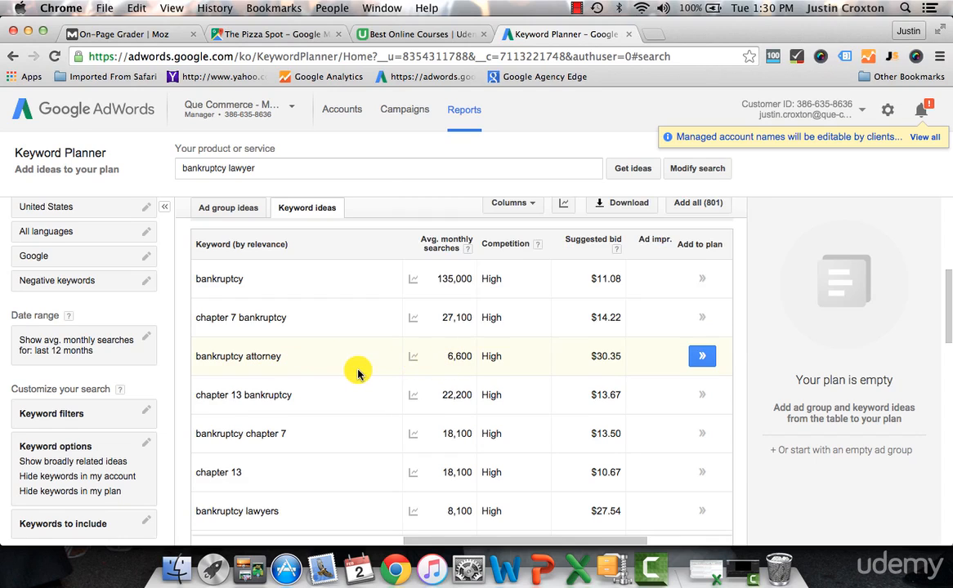
pyautogui.scroll(1, 357, 372)
pyautogui.scroll(4, 357, 372)
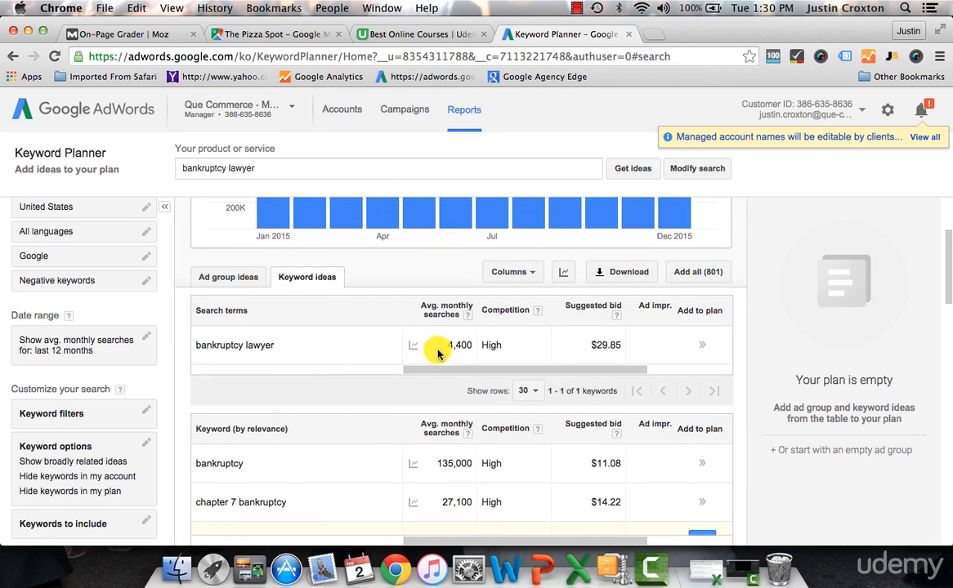
pyautogui.scroll(-8, 388, 398)
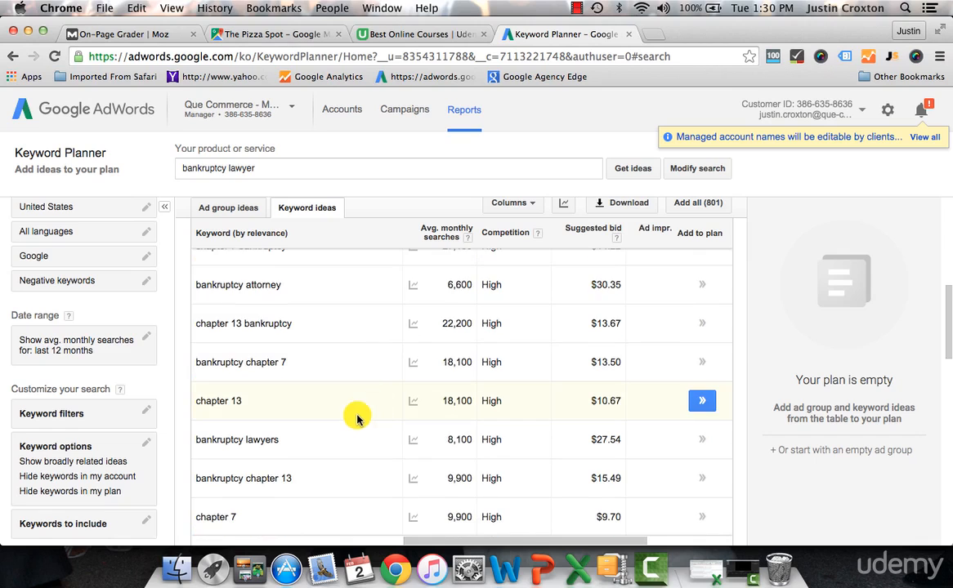
pyautogui.scroll(-2, 327, 449)
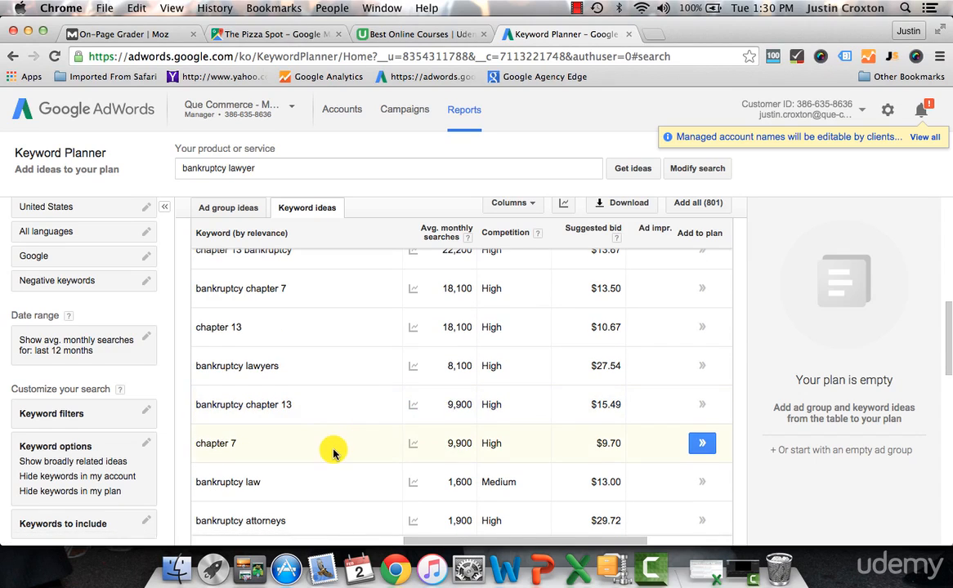
pyautogui.scroll(-3, 327, 445)
pyautogui.scroll(-10, 353, 442)
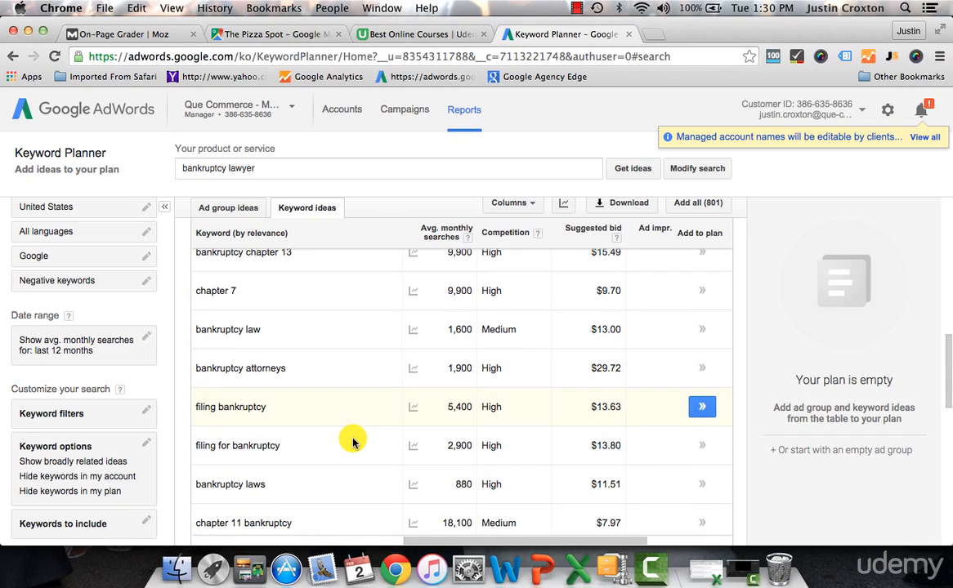
pyautogui.scroll(-5, 353, 442)
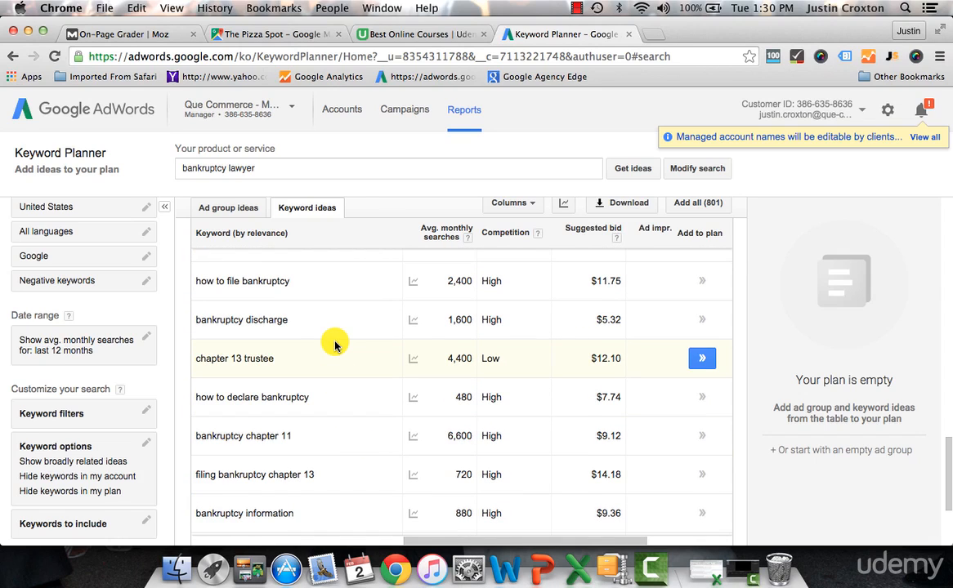
pyautogui.scroll(-3, 333, 343)
pyautogui.scroll(-2, 366, 441)
pyautogui.scroll(6, 366, 442)
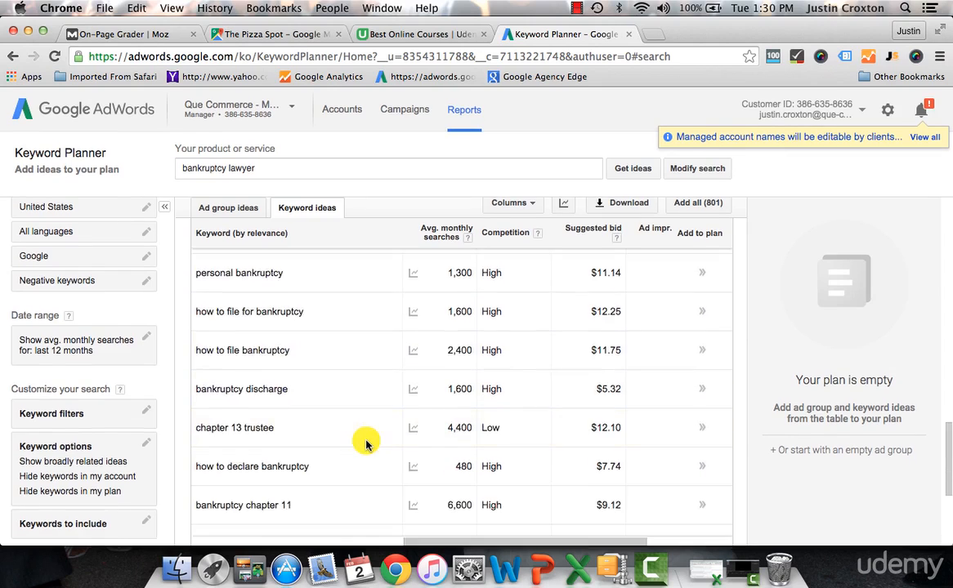
pyautogui.scroll(10, 364, 442)
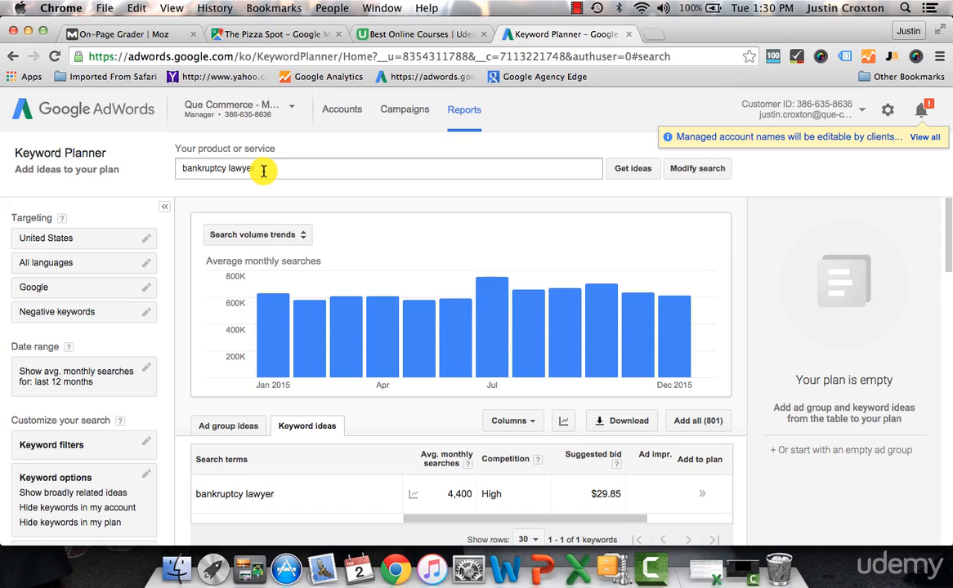
# Step: View the download options for the keyword ideas' historical statistics and close them without downloading
pyautogui.scroll(-1, 544, 357)
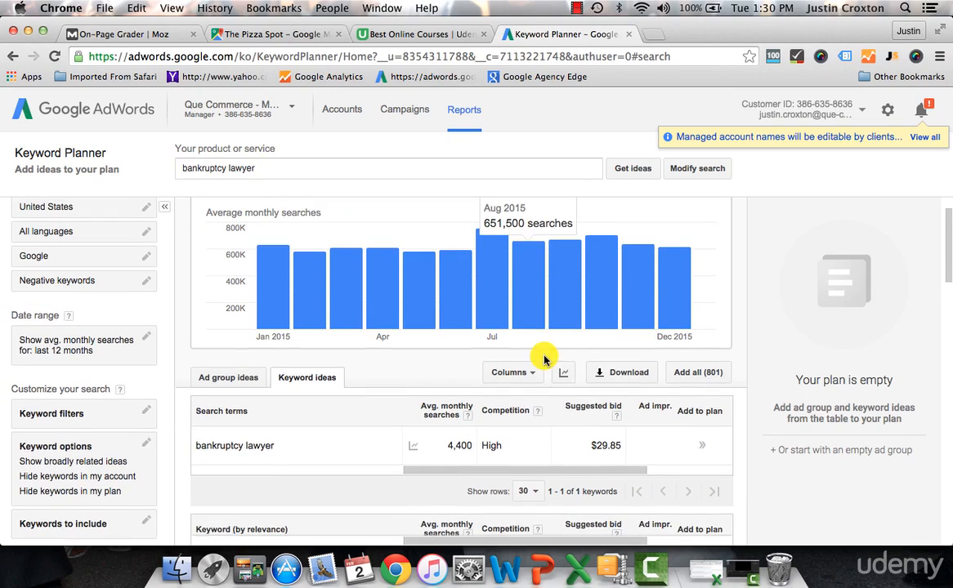
pyautogui.click(623, 374)
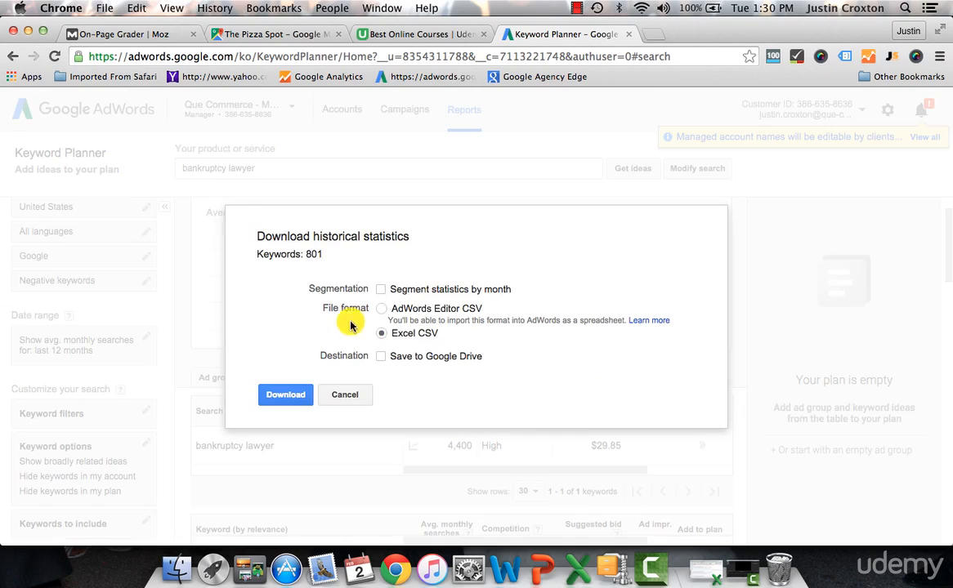
pyautogui.click(341, 395)
# Step: Switch to Excel with the exported Keyword Planner CSV and widen the Ad group column to fit its text
pyautogui.click(577, 568)
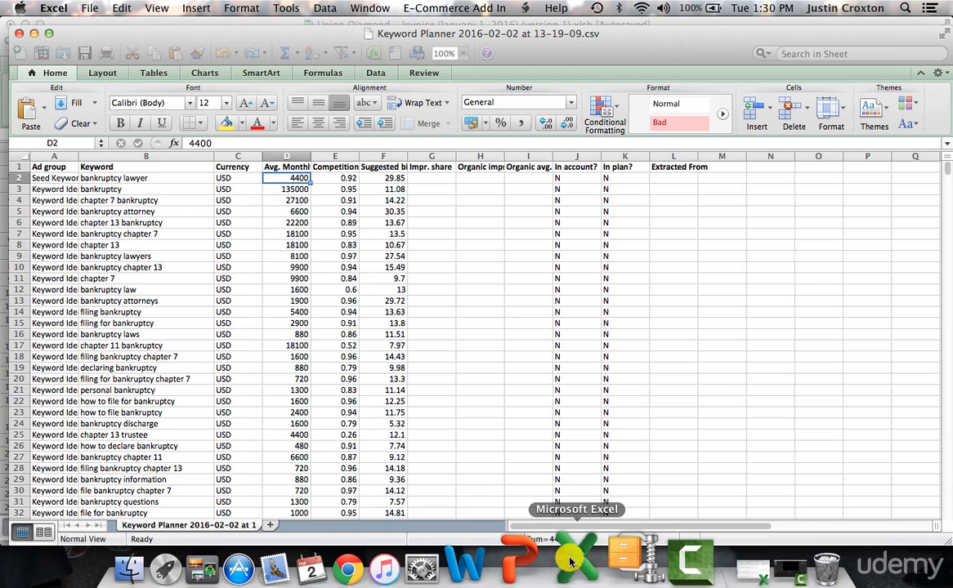
pyautogui.moveTo(79, 156); pyautogui.dragTo(151, 177)
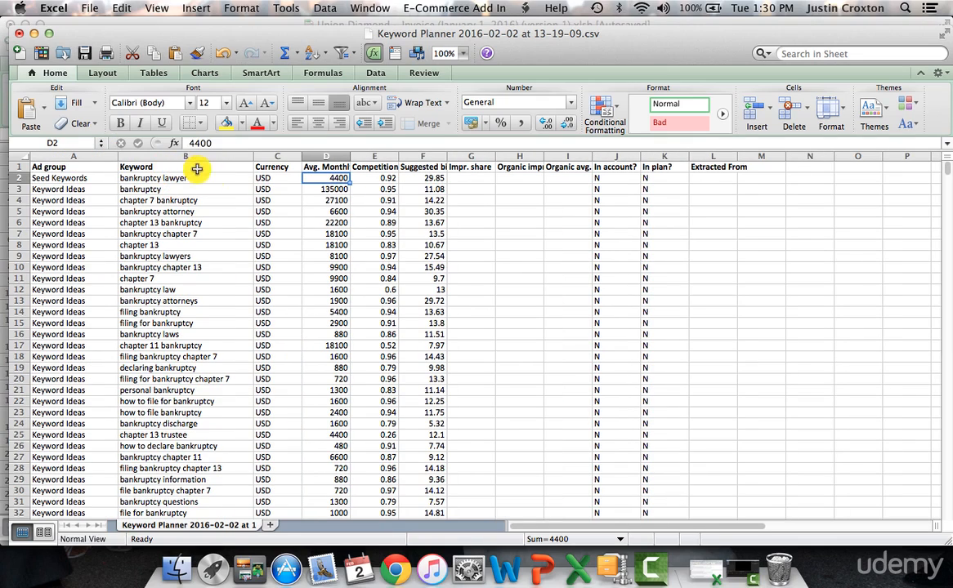
# Step: Browse the keyword ideas in the Keyword column of the exported sheet
pyautogui.click(157, 179)
pyautogui.click(147, 290)
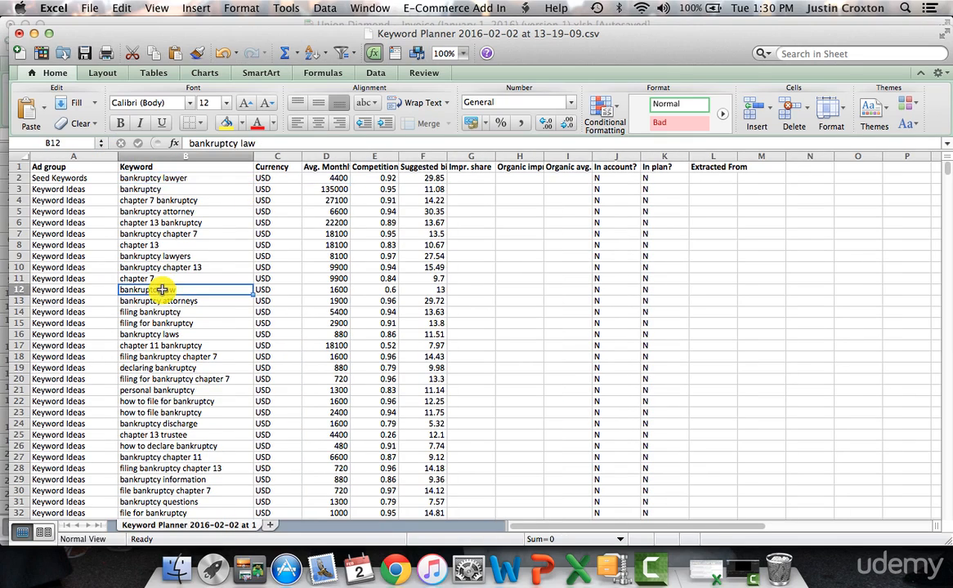
pyautogui.scroll(-20, 166, 388)
pyautogui.scroll(-15, 166, 395)
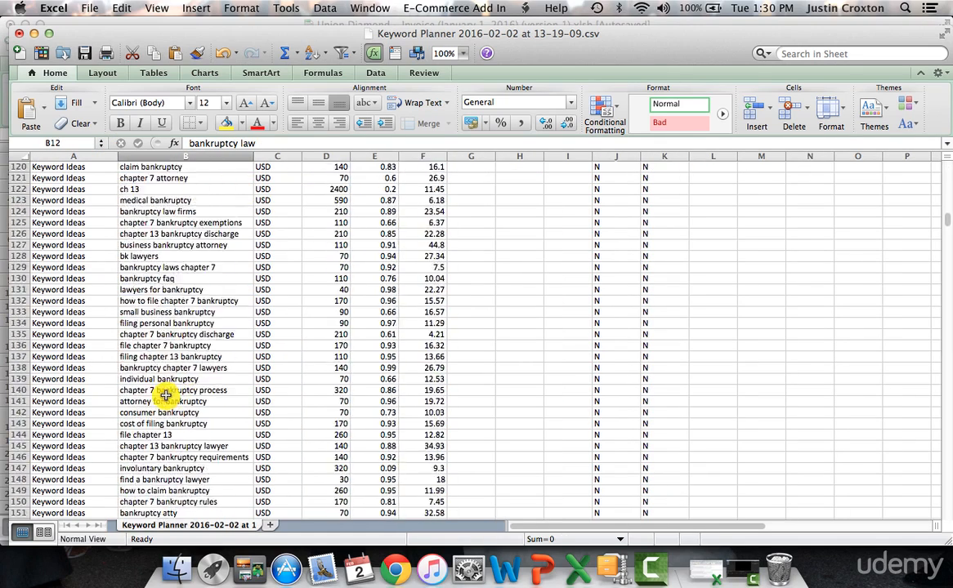
# Step: Widen the Avg. Monthly Searches column in the exported keyword sheet so more of its header fits
pyautogui.click(169, 334)
pyautogui.scroll(20, 168, 334)
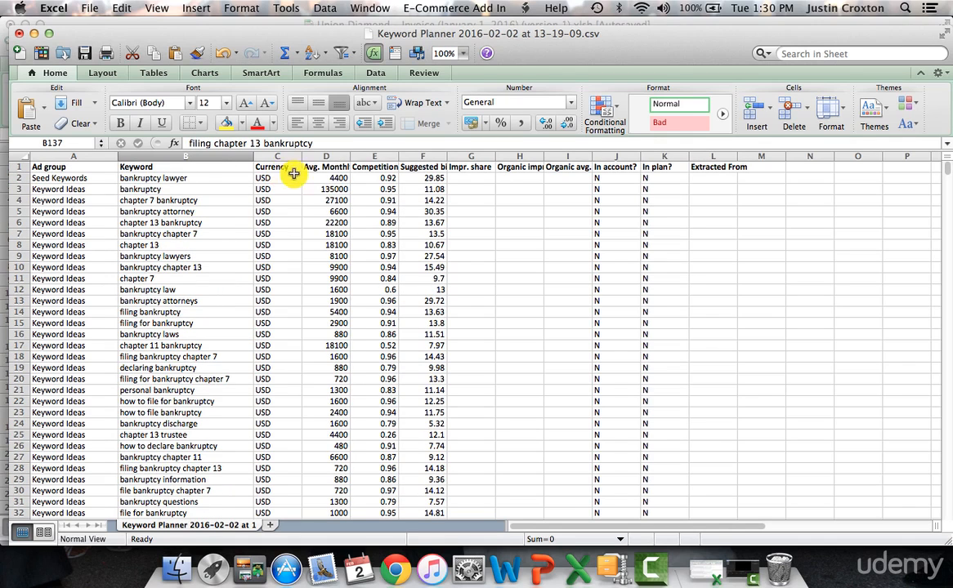
pyautogui.moveTo(349, 156); pyautogui.dragTo(382, 156)
pyautogui.click(341, 177)
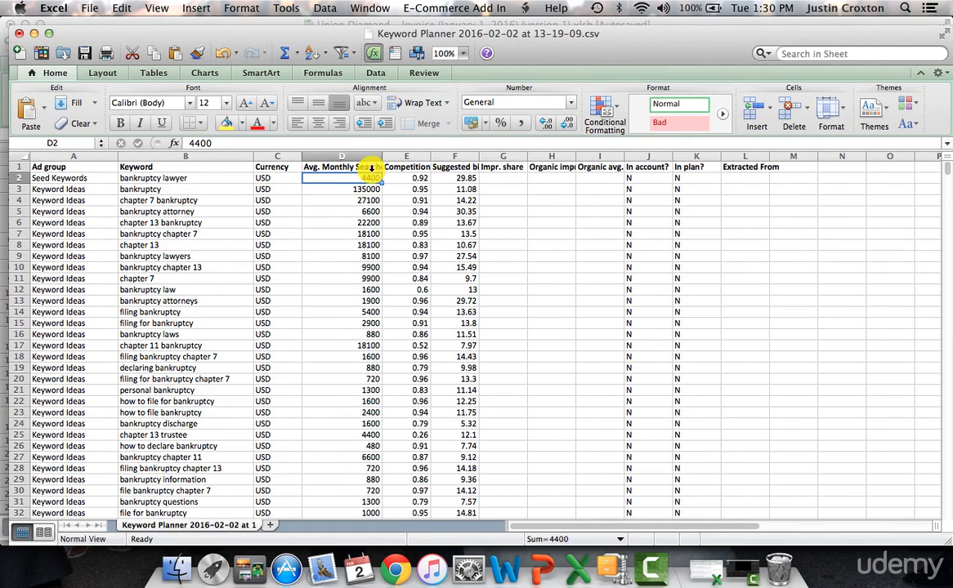
# Step: Sort the keyword list by Avg. Monthly Searches values from largest to smallest, treating the first row as headers
pyautogui.click(324, 5)
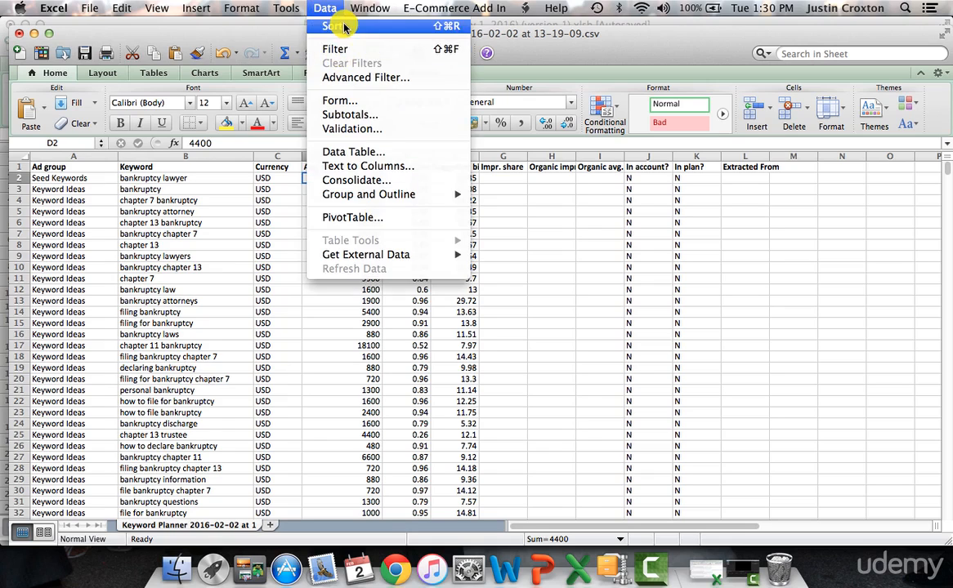
pyautogui.click(343, 26)
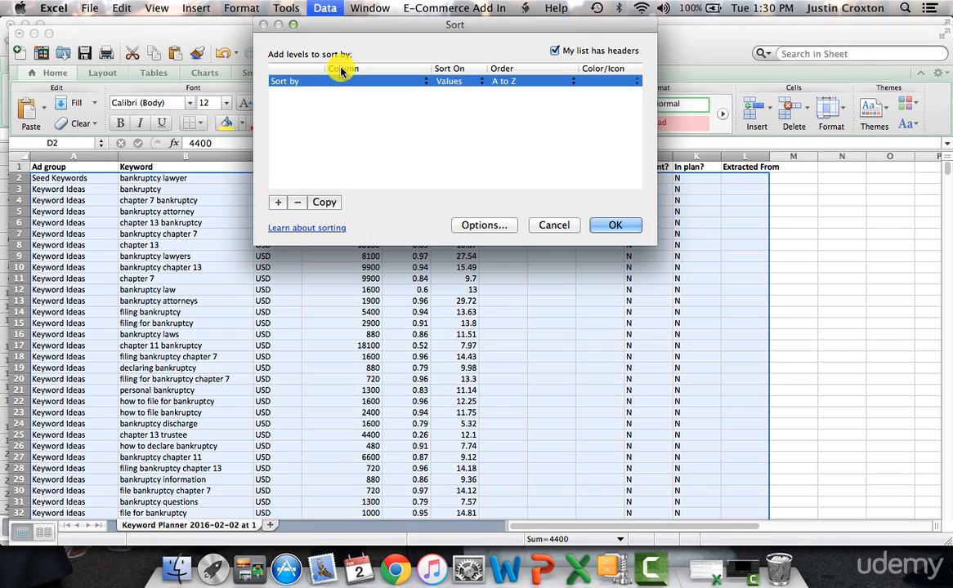
pyautogui.click(415, 83)
pyautogui.click(410, 118)
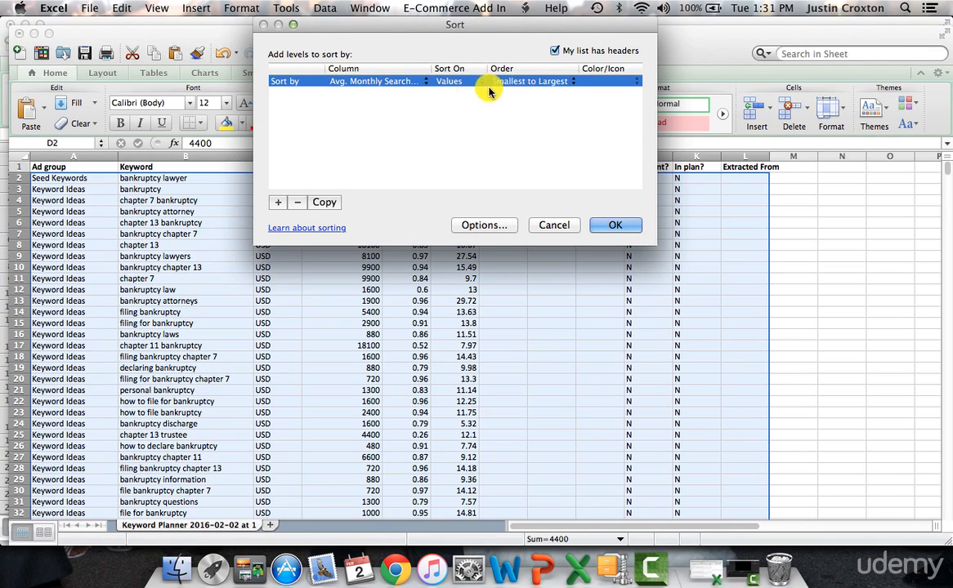
pyautogui.click(548, 83)
pyautogui.click(545, 93)
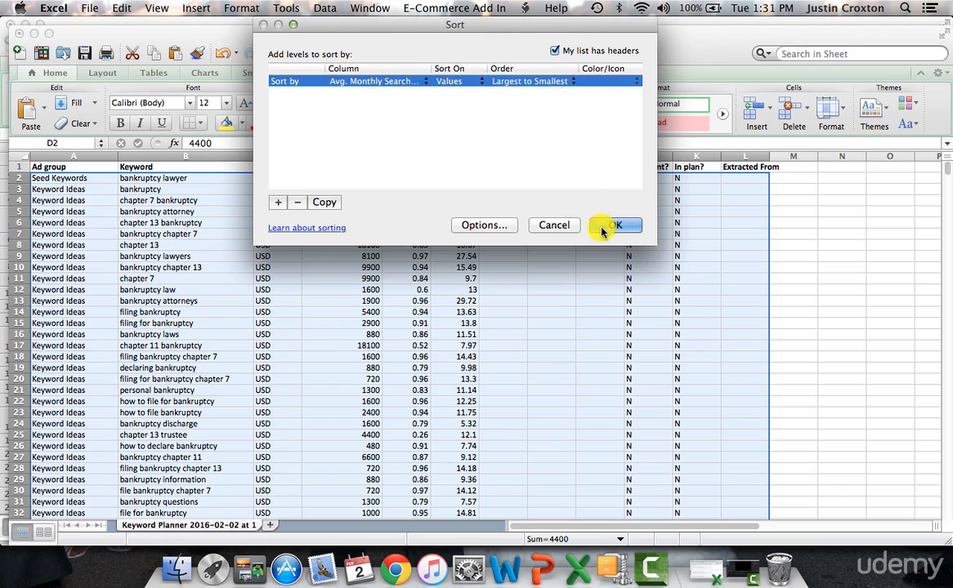
pyautogui.click(614, 224)
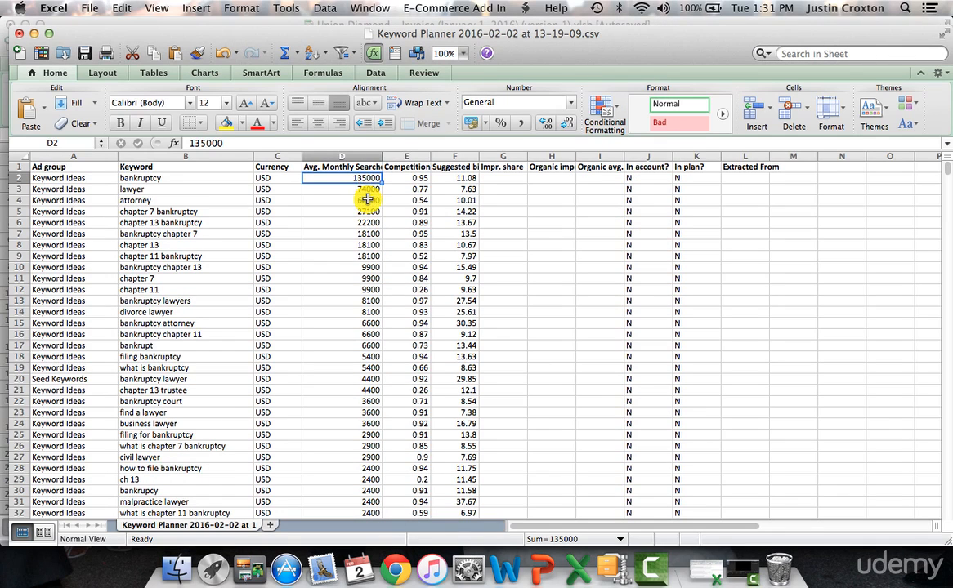
# Step: Highlight the chapter 7 bankruptcy, chapter 13 bankruptcy and chapter 11 bankruptcy rows in yellow
pyautogui.click(13, 210)
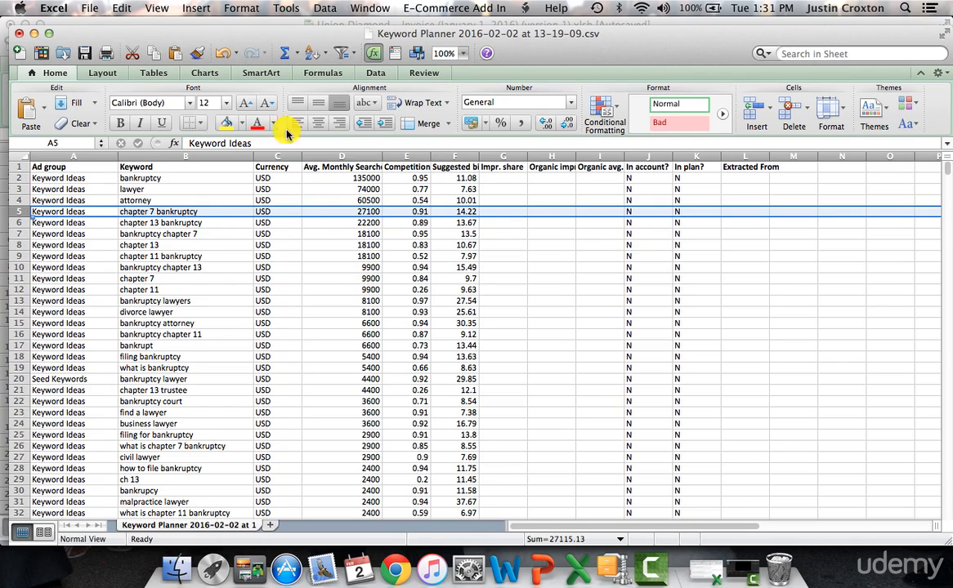
pyautogui.click(226, 122)
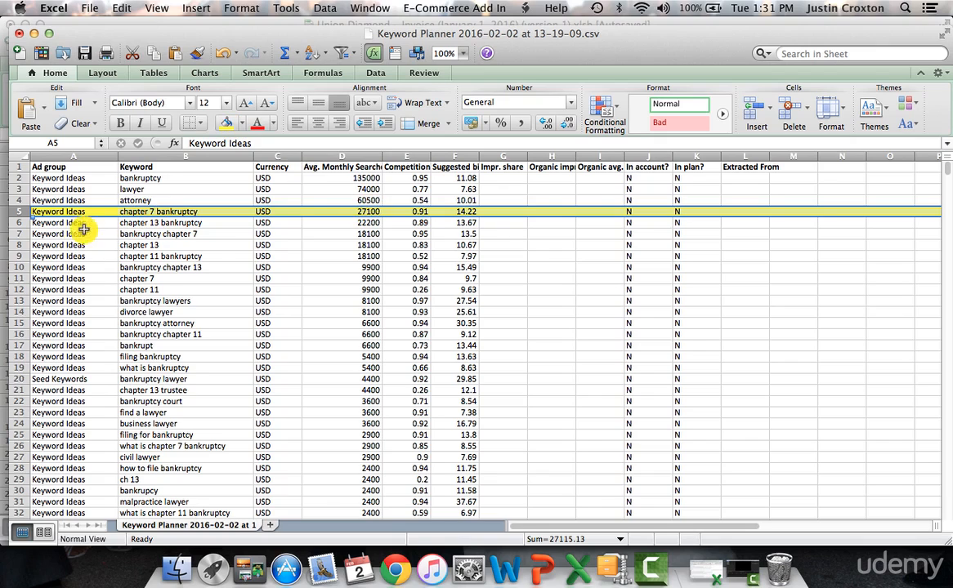
pyautogui.click(17, 222)
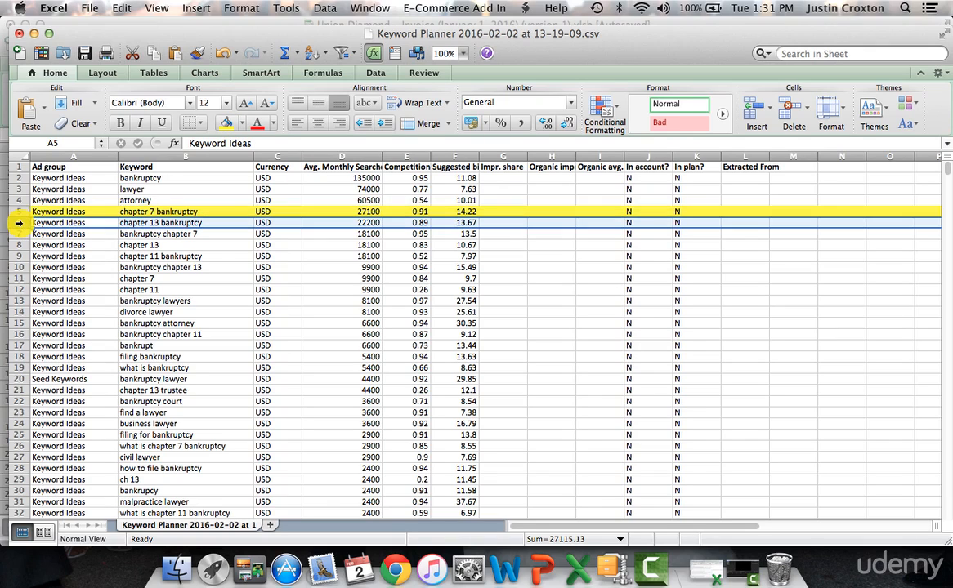
pyautogui.click(226, 122)
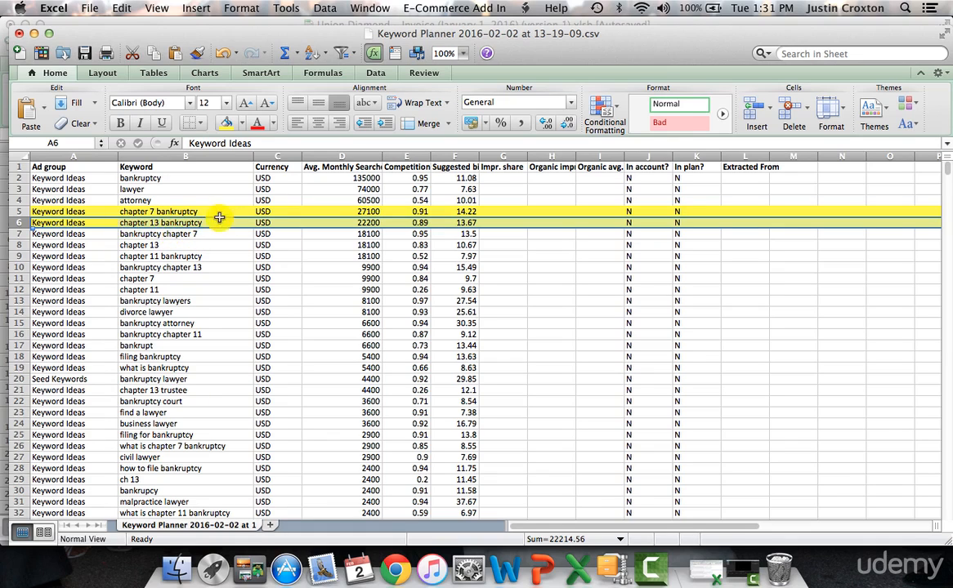
pyautogui.click(173, 212)
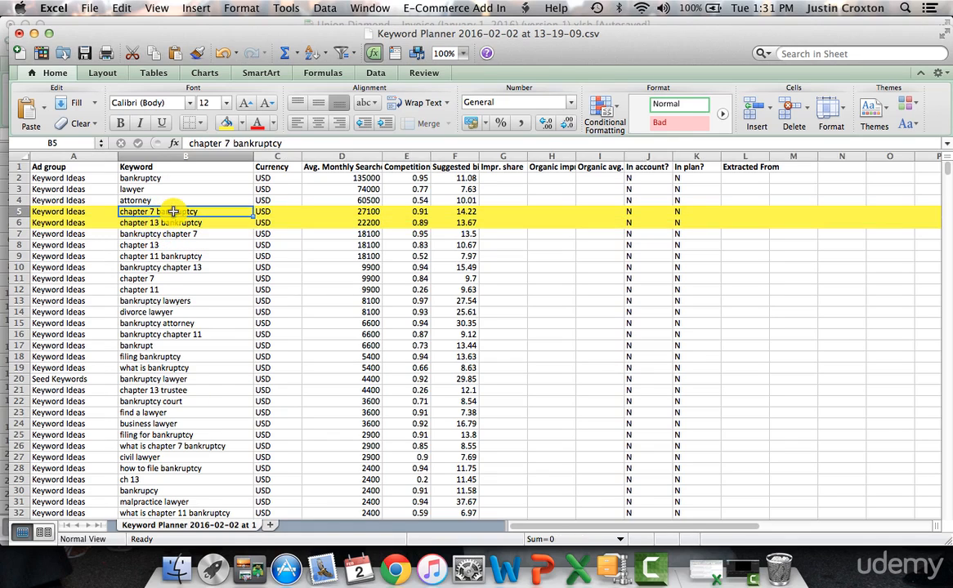
pyautogui.press('Down')
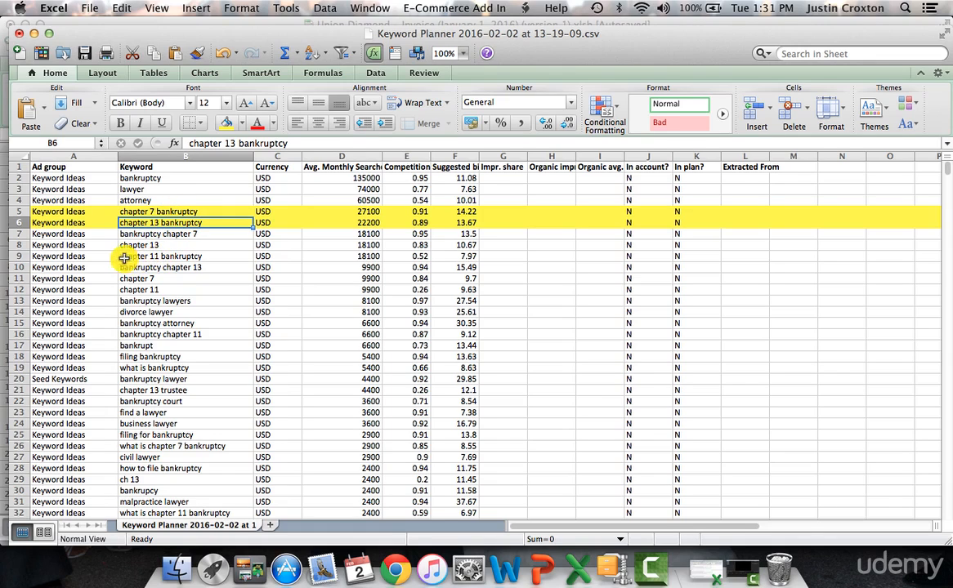
pyautogui.click(18, 255)
pyautogui.click(225, 122)
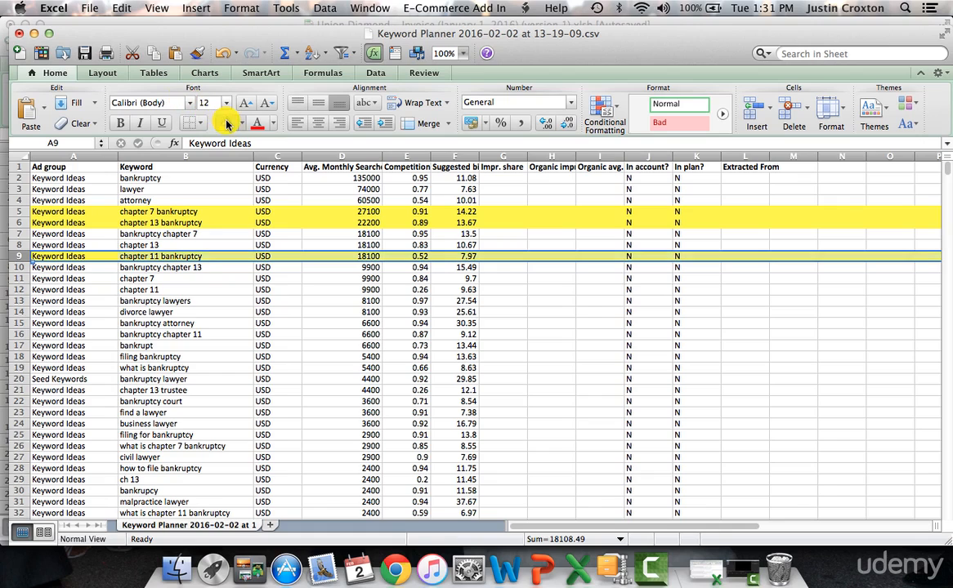
# Step: Compare the bankruptcy lawyers, divorce lawyer and bankruptcy attorney keywords, and highlight the divorce lawyer row in yellow
pyautogui.click(162, 300)
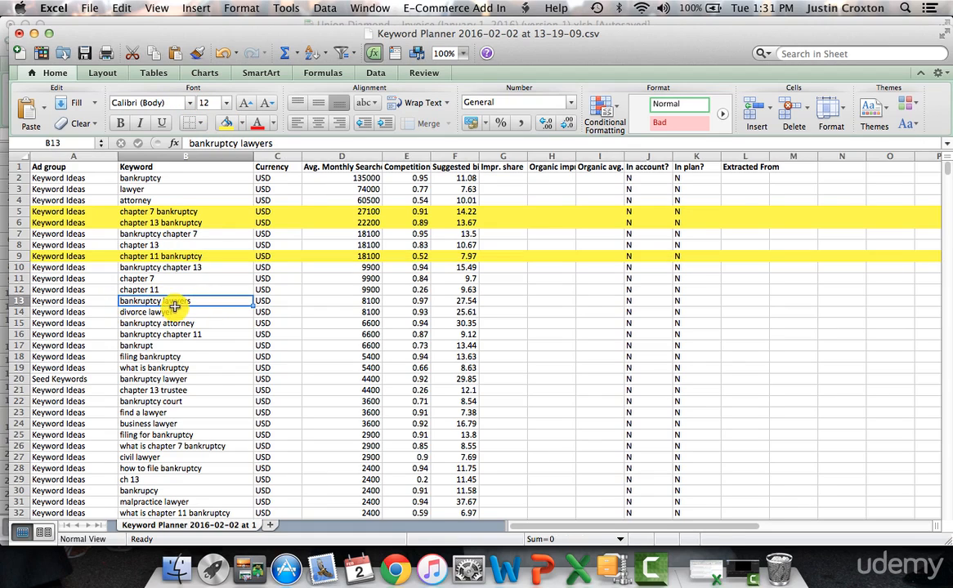
pyautogui.click(148, 312)
pyautogui.click(168, 323)
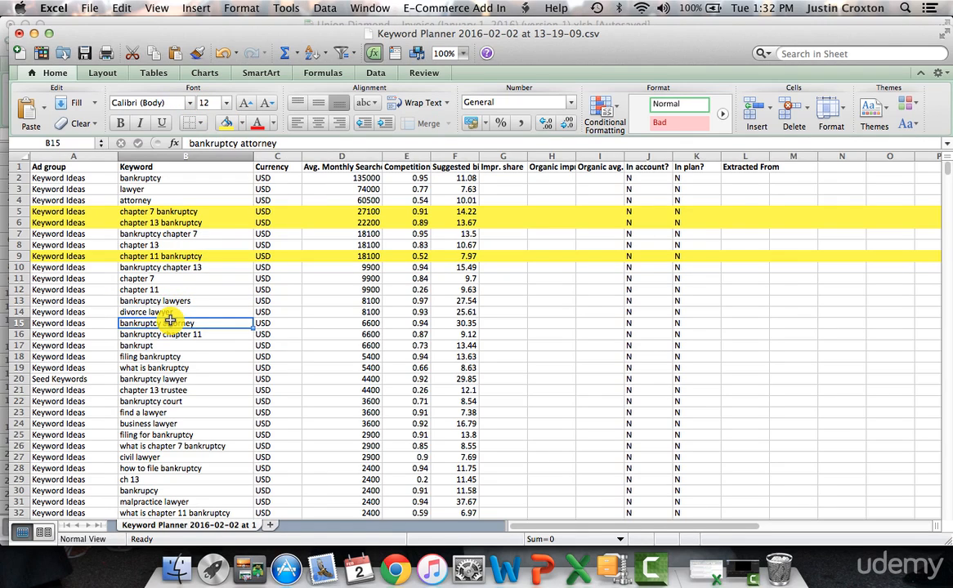
pyautogui.press('Up')
pyautogui.press('Up')
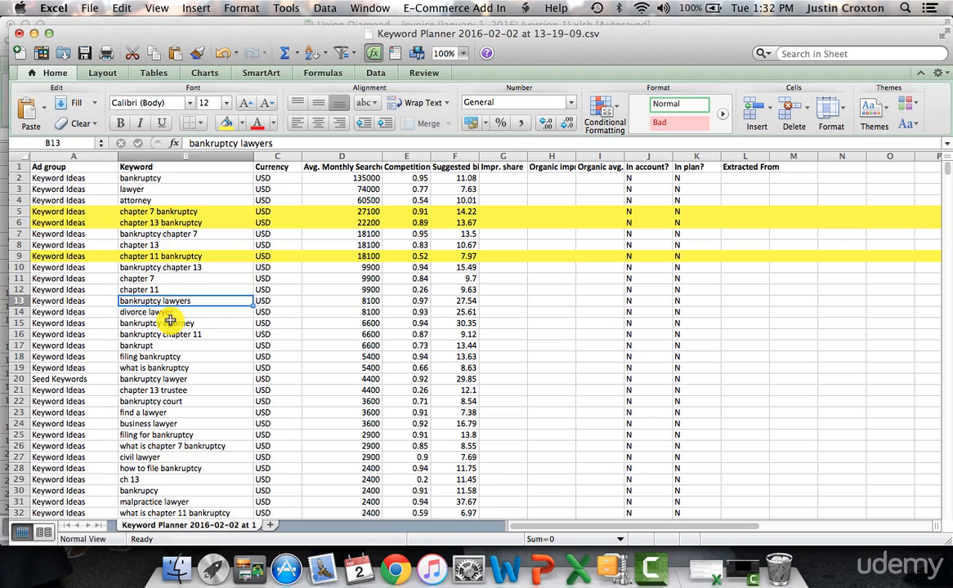
pyautogui.click(169, 322)
pyautogui.press('Up')
pyautogui.press('Up')
pyautogui.press('Down')
pyautogui.press('Down')
pyautogui.press('Down')
pyautogui.press('Up')
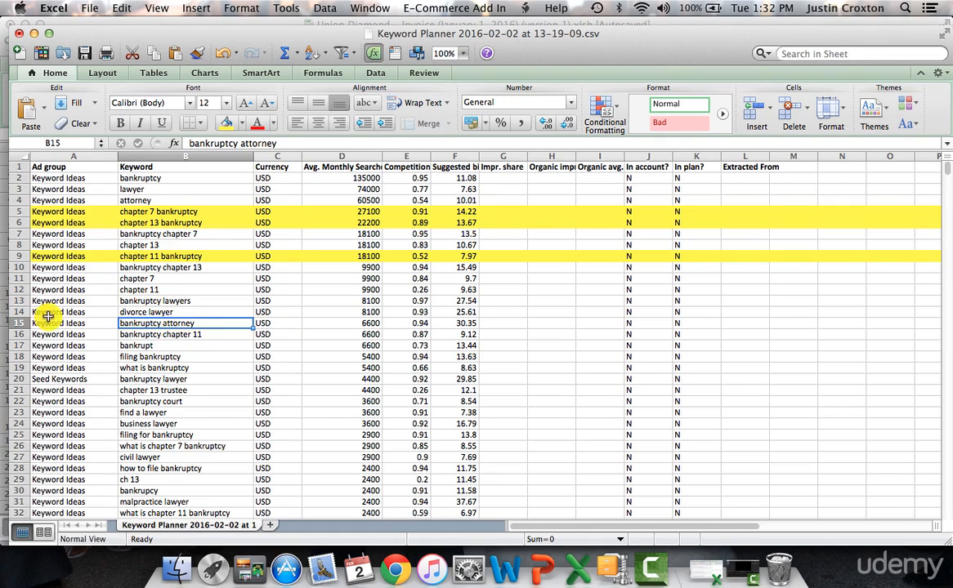
pyautogui.click(20, 312)
pyautogui.click(224, 123)
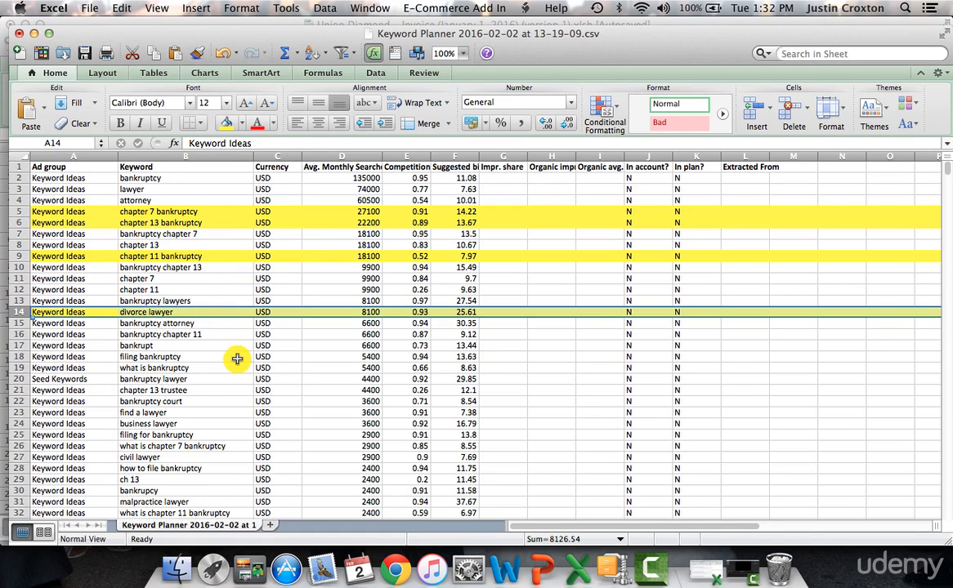
# Step: Review keywords further down the sorted list, including bankruptcy court and what is chapter 7 bankruptcy, and compare them with the highlighted chapter keywords
pyautogui.scroll(-2, 237, 358)
pyautogui.scroll(-4, 217, 400)
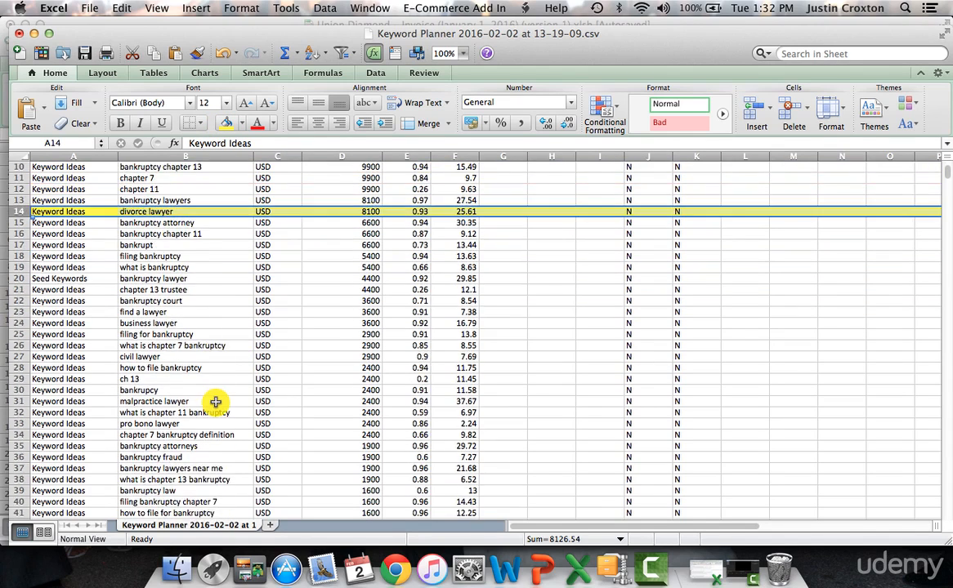
pyautogui.click(180, 245)
pyautogui.scroll(-1, 184, 245)
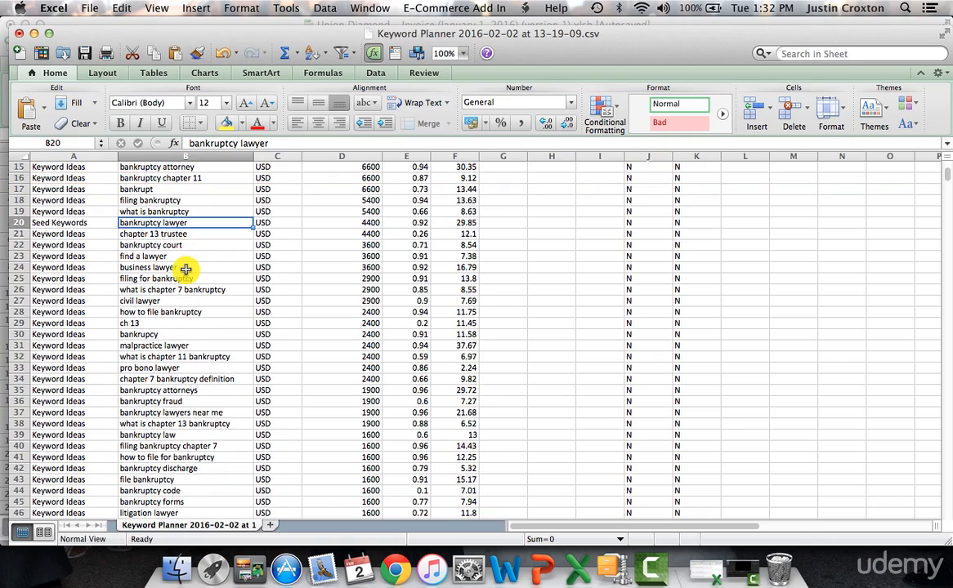
pyautogui.click(181, 245)
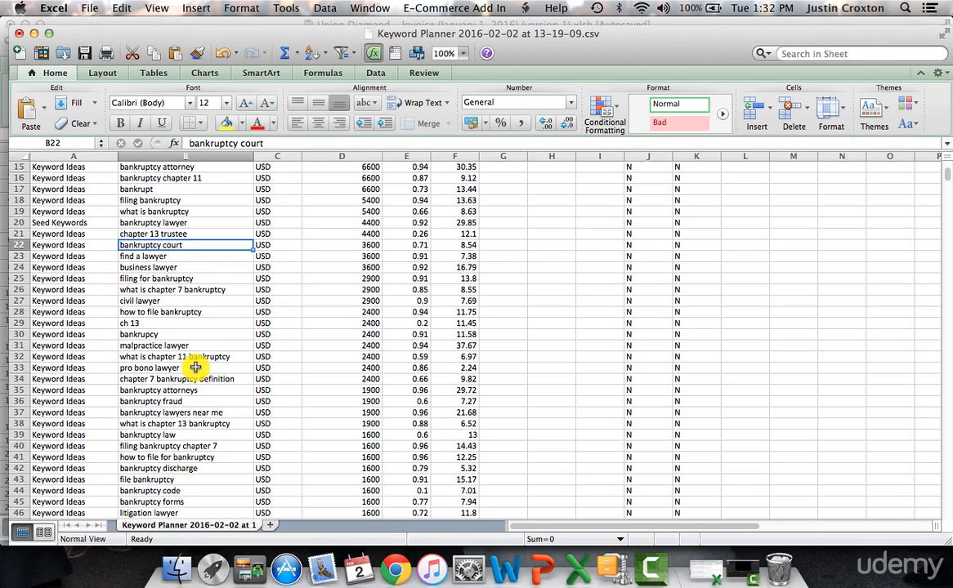
pyautogui.click(207, 290)
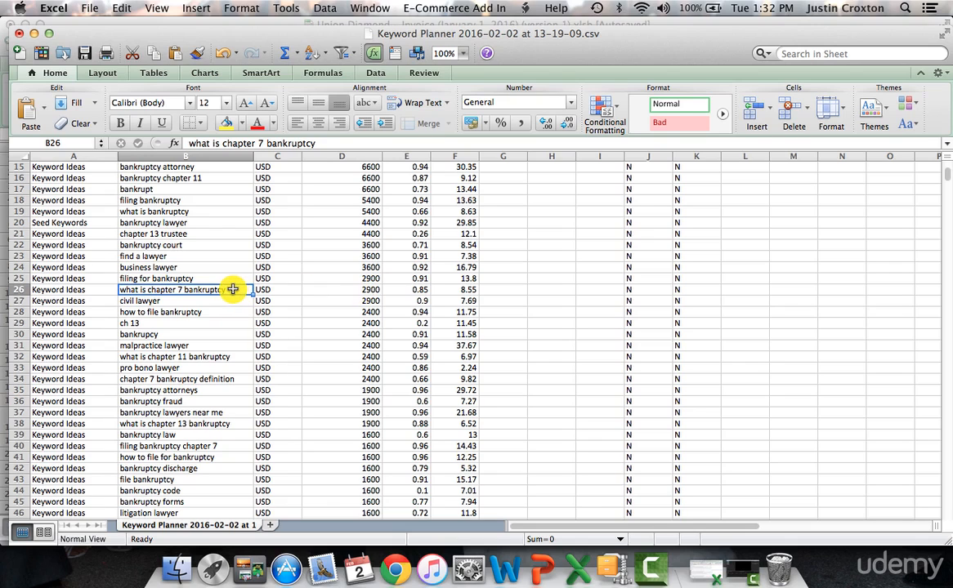
pyautogui.click(353, 290)
pyautogui.scroll(2, 206, 291)
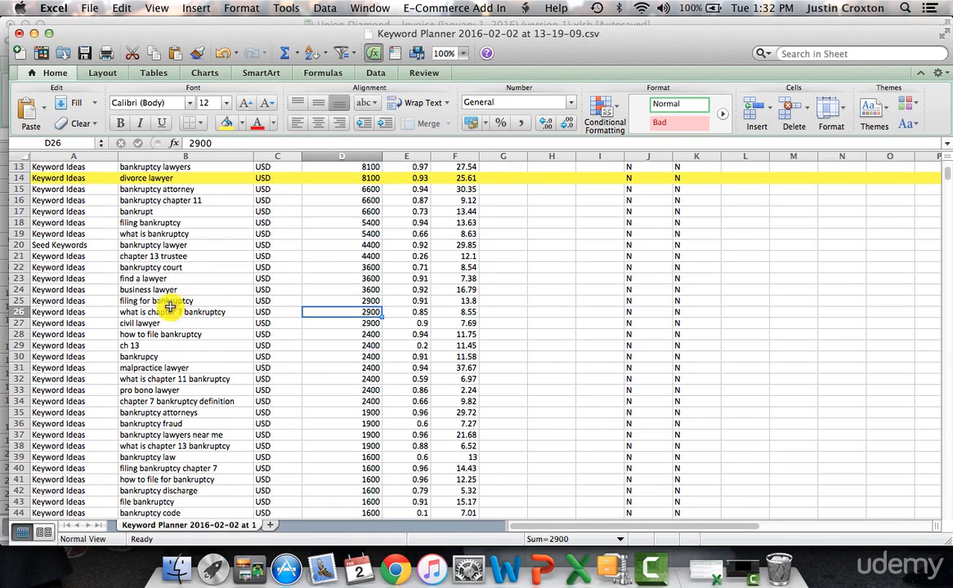
pyautogui.scroll(-3, 169, 365)
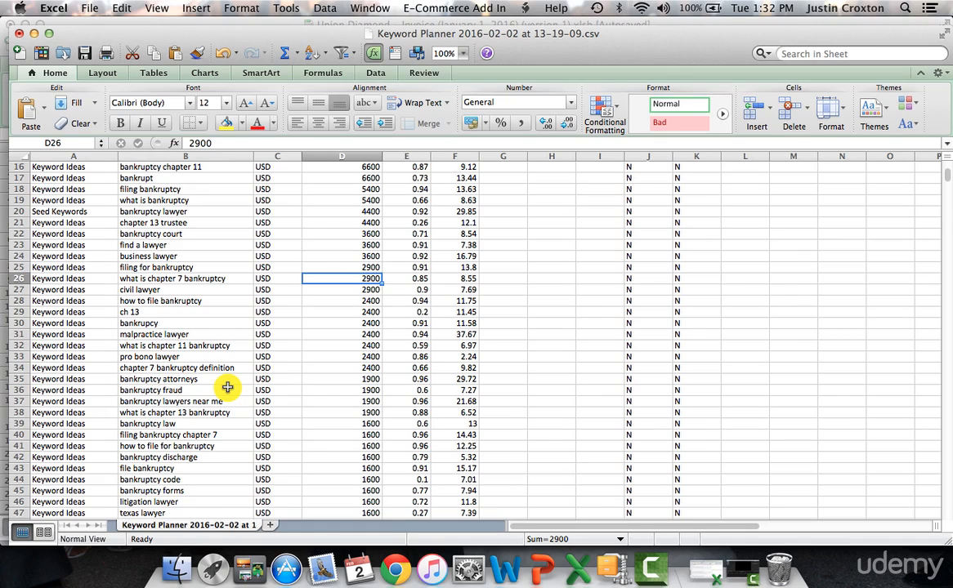
pyautogui.scroll(5, 227, 388)
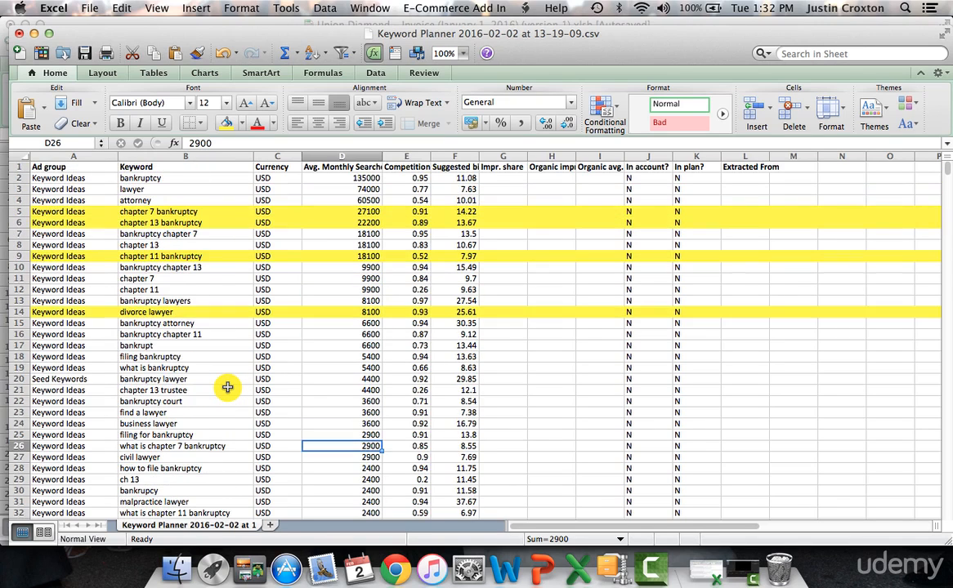
pyautogui.click(207, 212)
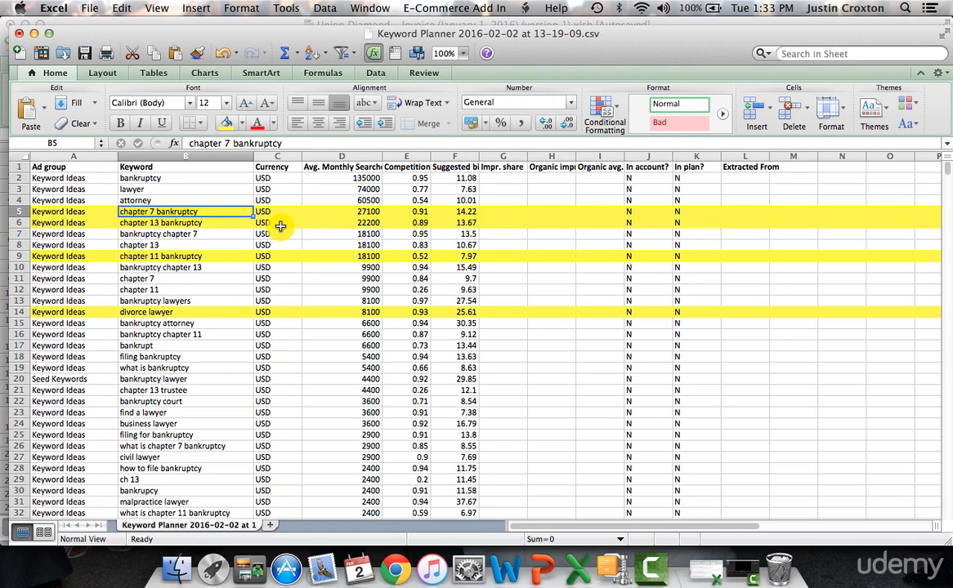
pyautogui.click(223, 255)
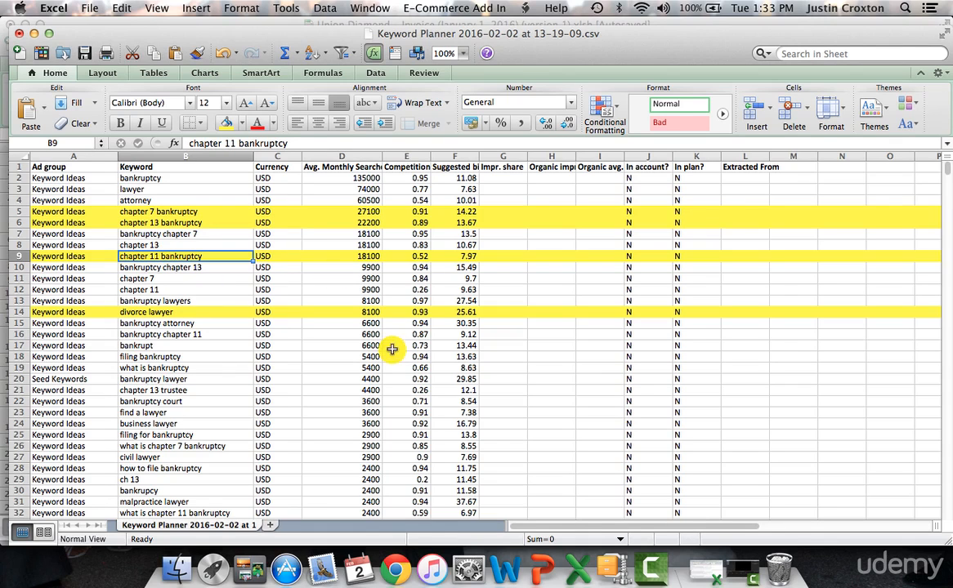
# Step: Switch to Chrome and open a new browser tab
pyautogui.click(395, 570)
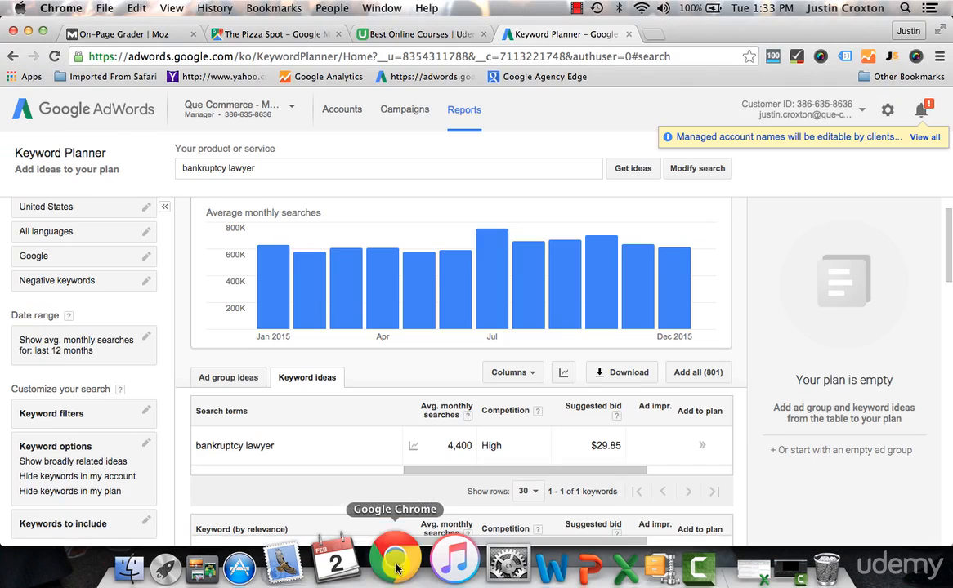
pyautogui.click(651, 35)
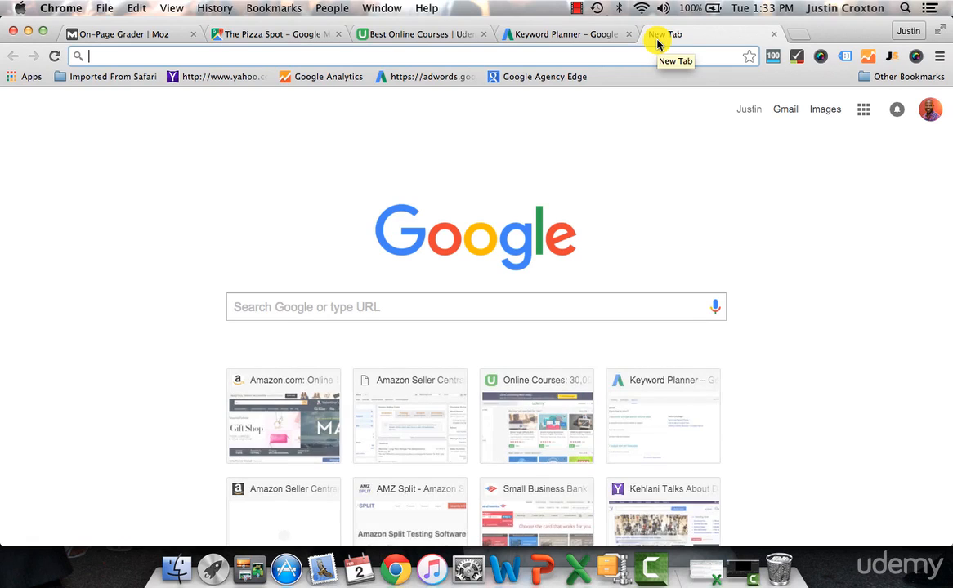
pyautogui.write('bank')
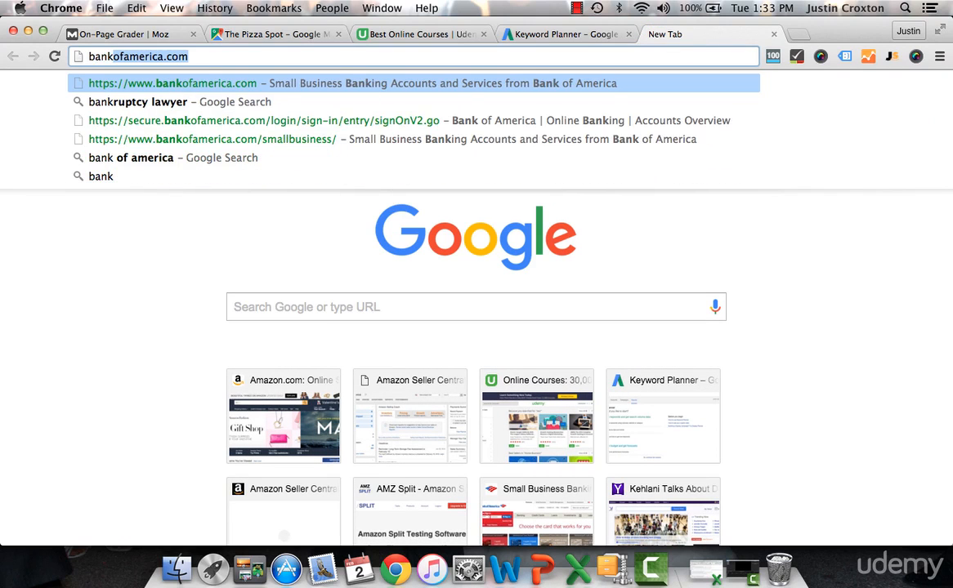
pyautogui.press('BackSpace')
pyautogui.press('BackSpace')
pyautogui.press('BackSpace')
pyautogui.press('BackSpace')
pyautogui.press('BackSpace')
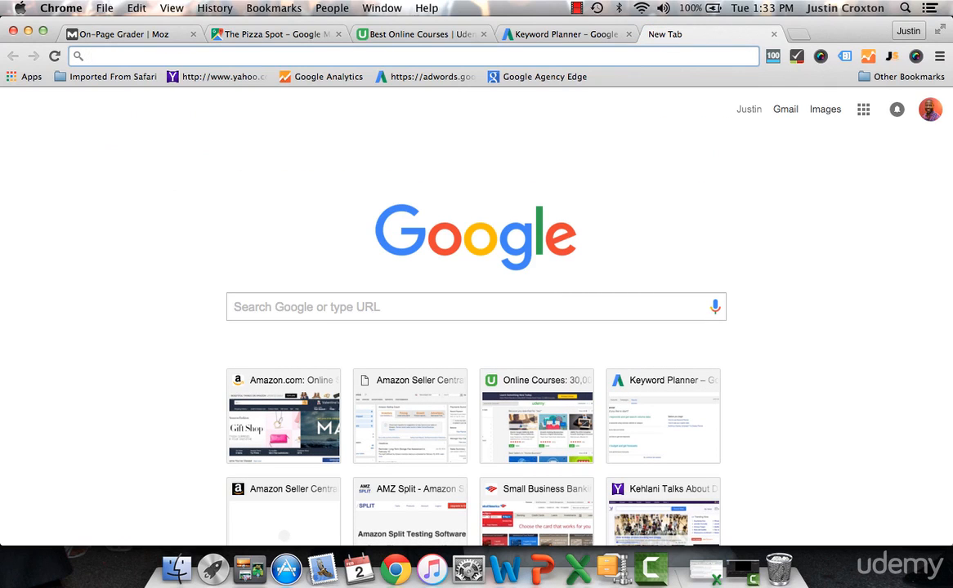
pyautogui.write('afforda')
pyautogui.press('Down')
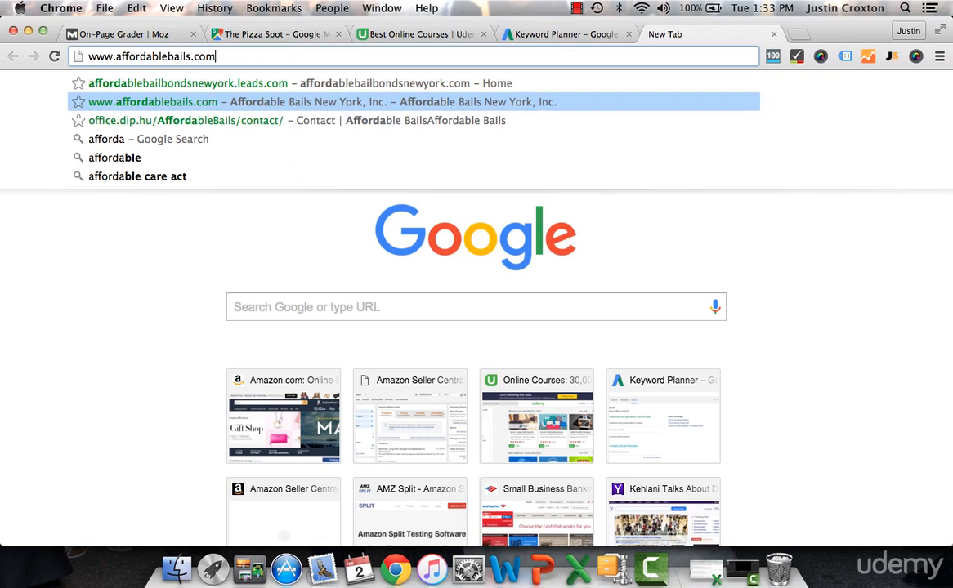
pyautogui.press('BackSpace')
pyautogui.press('BackSpace')
pyautogui.press('BackSpace')
pyautogui.press('BackSpace')
pyautogui.press('BackSpace')
pyautogui.press('BackSpace')
pyautogui.press('BackSpace')
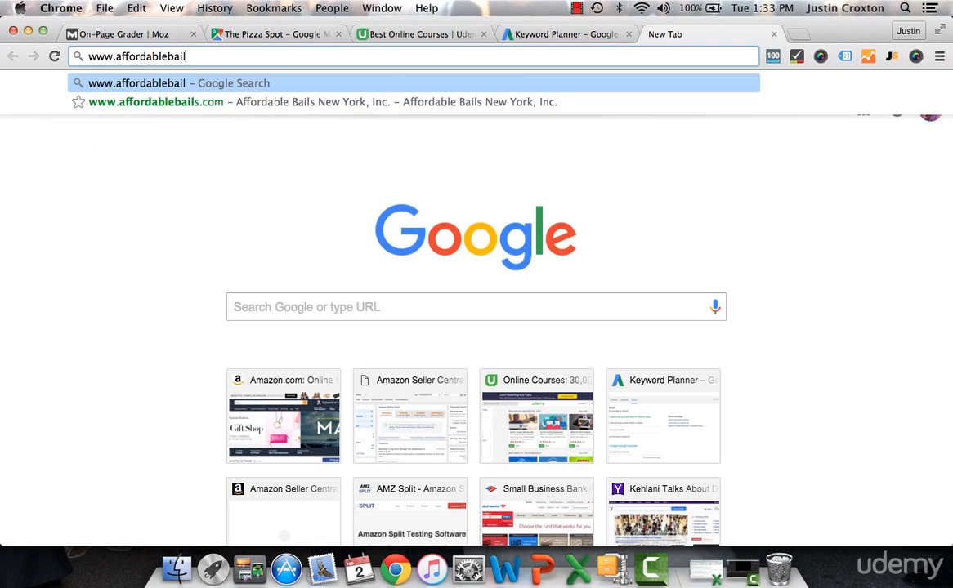
pyautogui.write('nkruptcy')
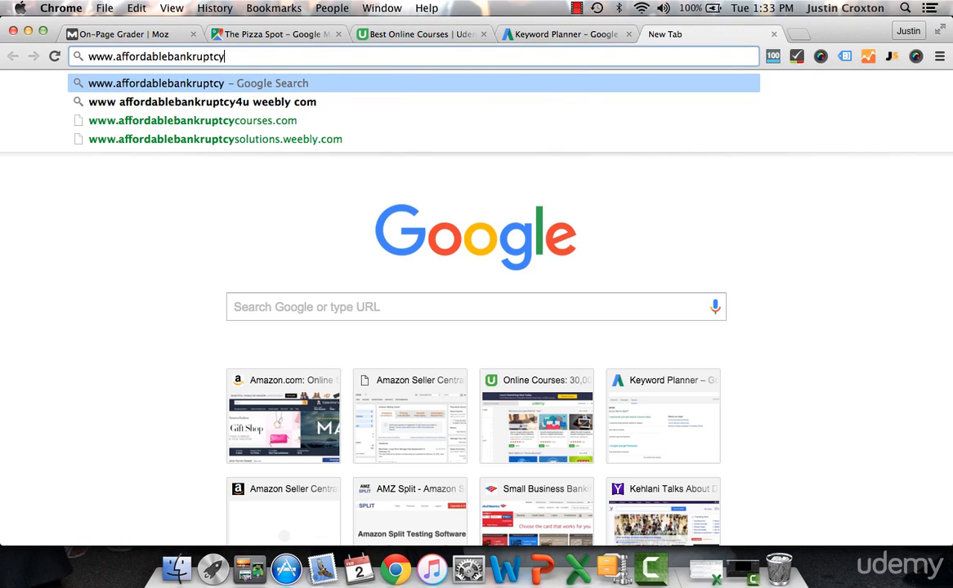
pyautogui.write('relief.com')
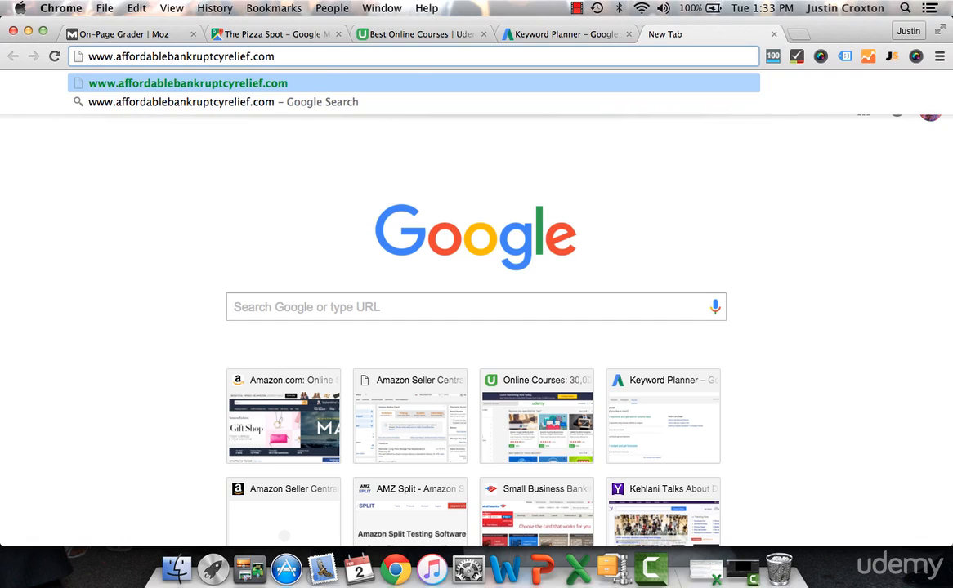
pyautogui.press('Return')
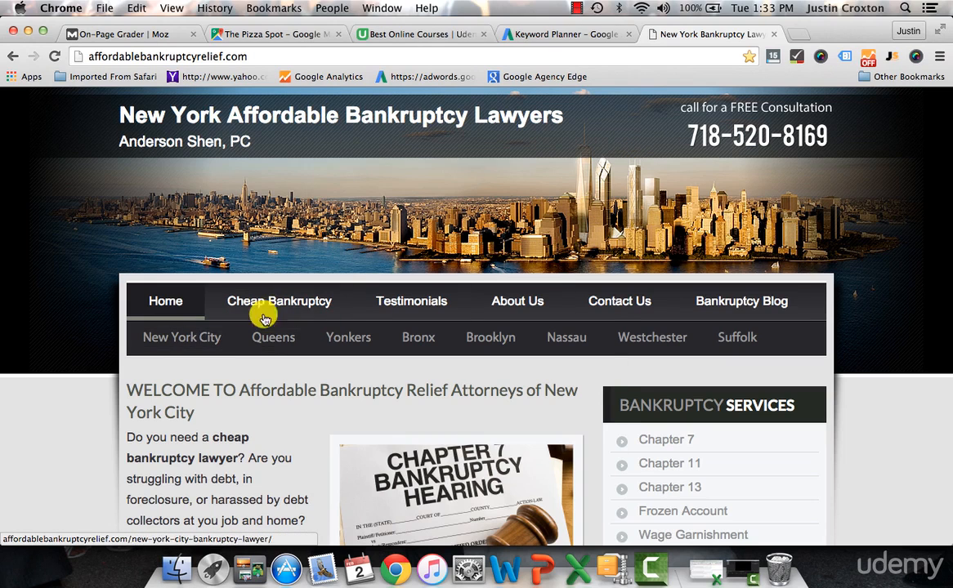
# Step: Open the site's Chapter 7 page from the bankruptcy services list and examine how its web address, heading and text use the keyword
pyautogui.moveTo(517, 308)
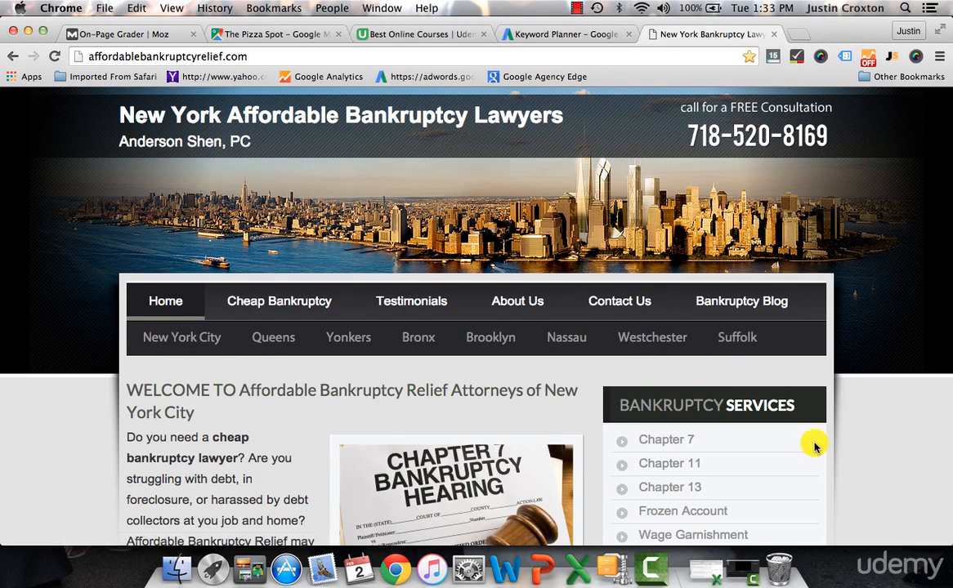
pyautogui.scroll(-3, 815, 441)
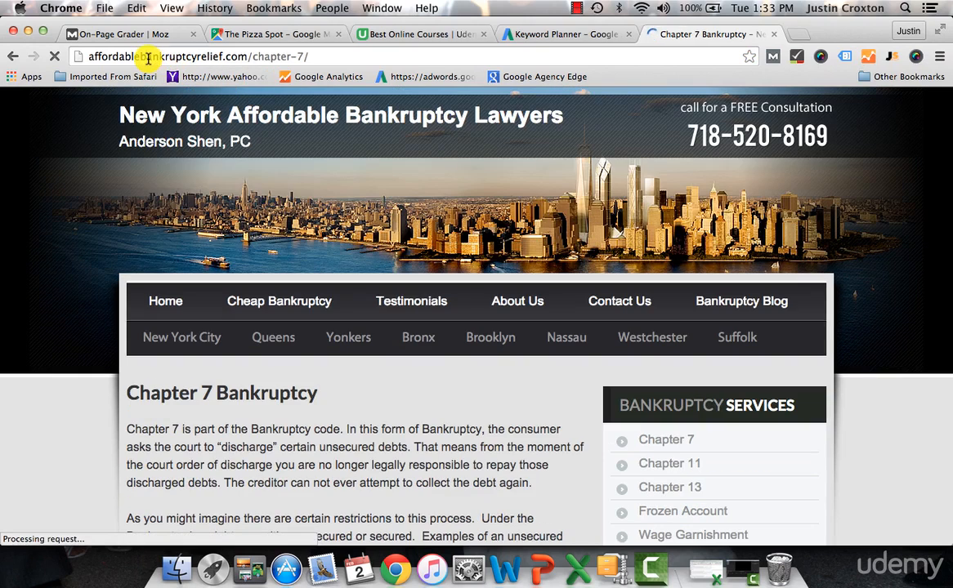
pyautogui.click(147, 56)
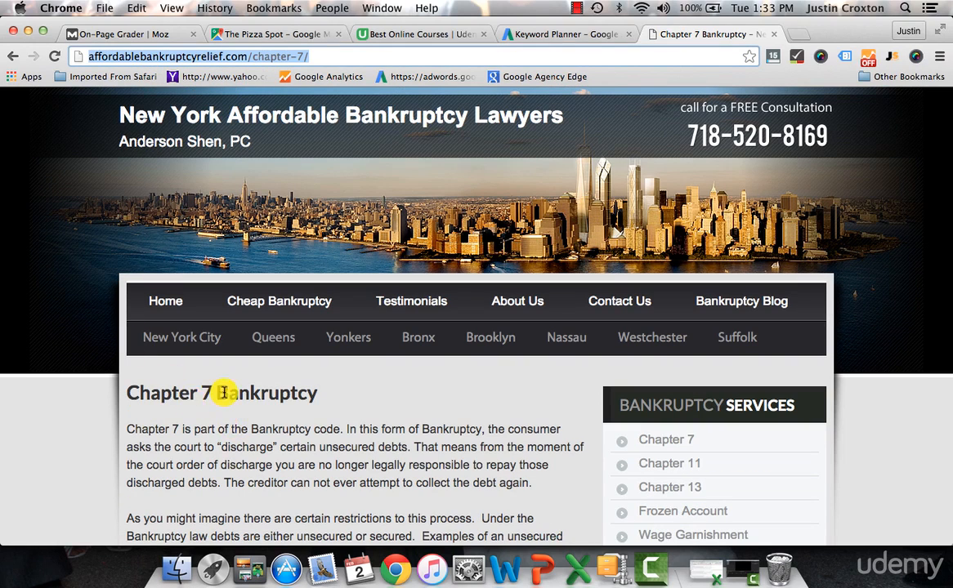
pyautogui.scroll(-5, 459, 424)
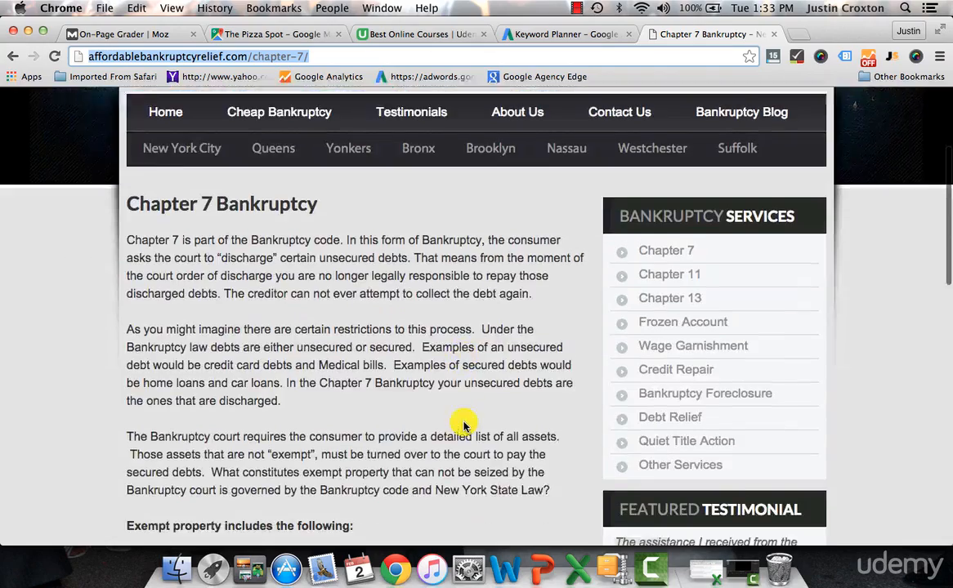
pyautogui.scroll(-7, 463, 422)
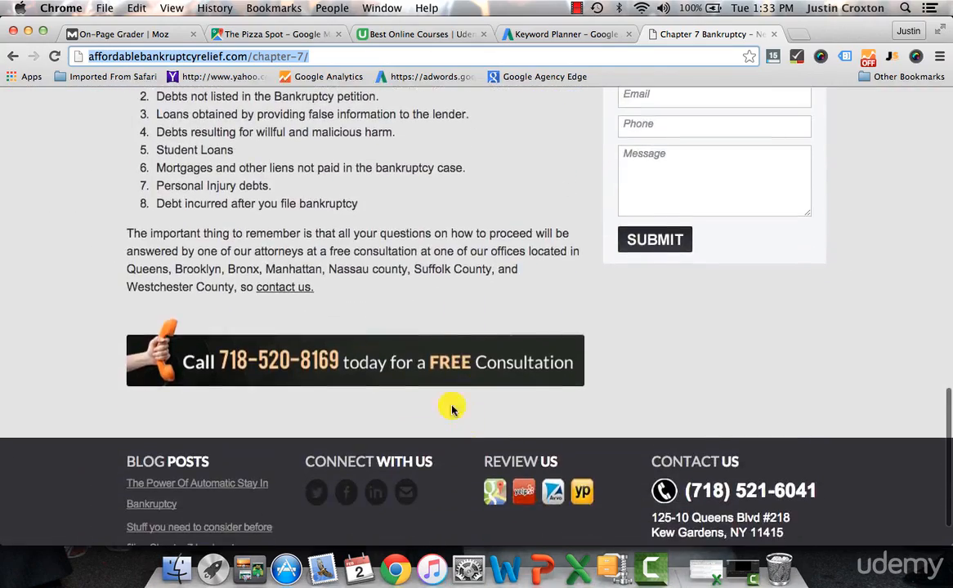
pyautogui.scroll(12, 420, 228)
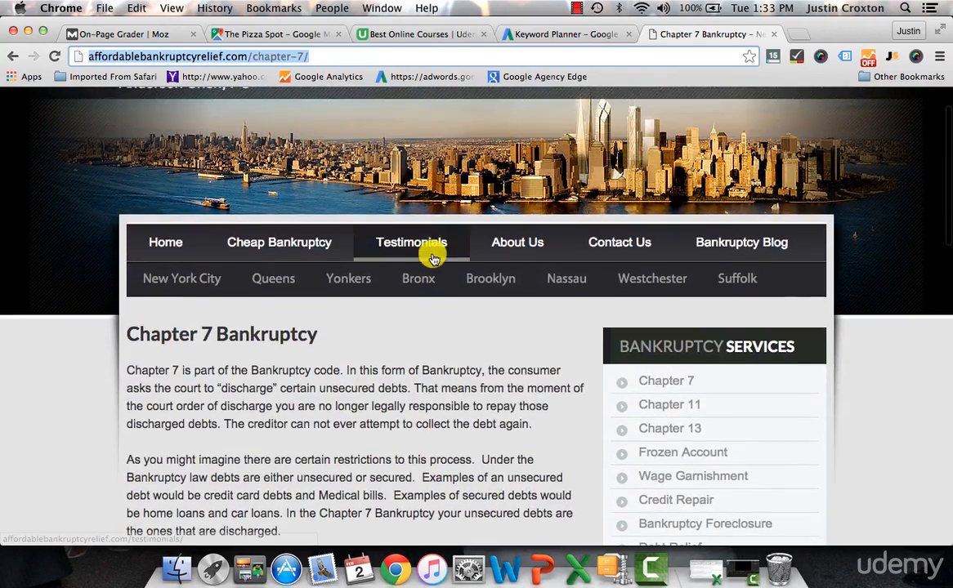
pyautogui.moveTo(528, 247)
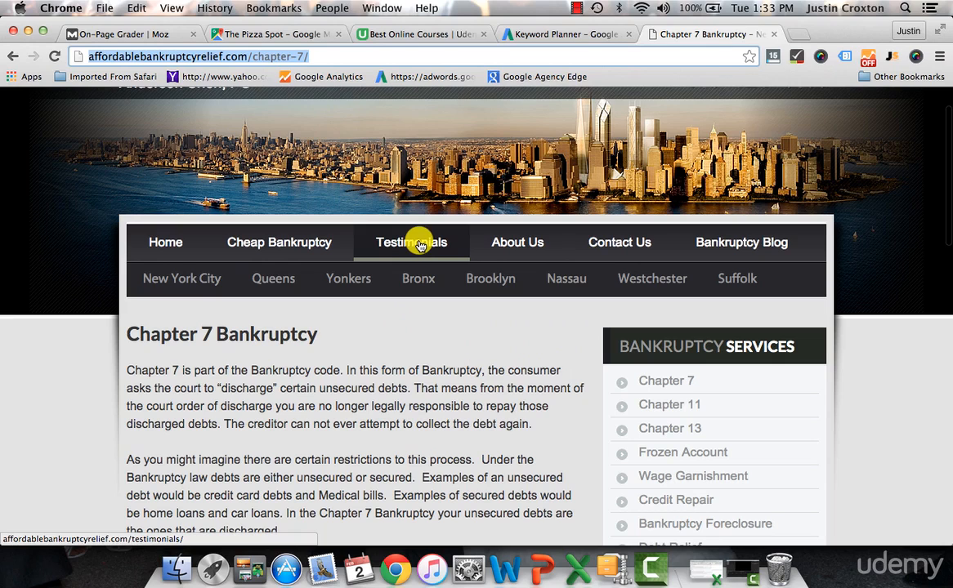
# Step: Switch to Excel and check the average monthly searches for chapter 13 bankruptcy and chapter 7 bankruptcy
pyautogui.click(577, 560)
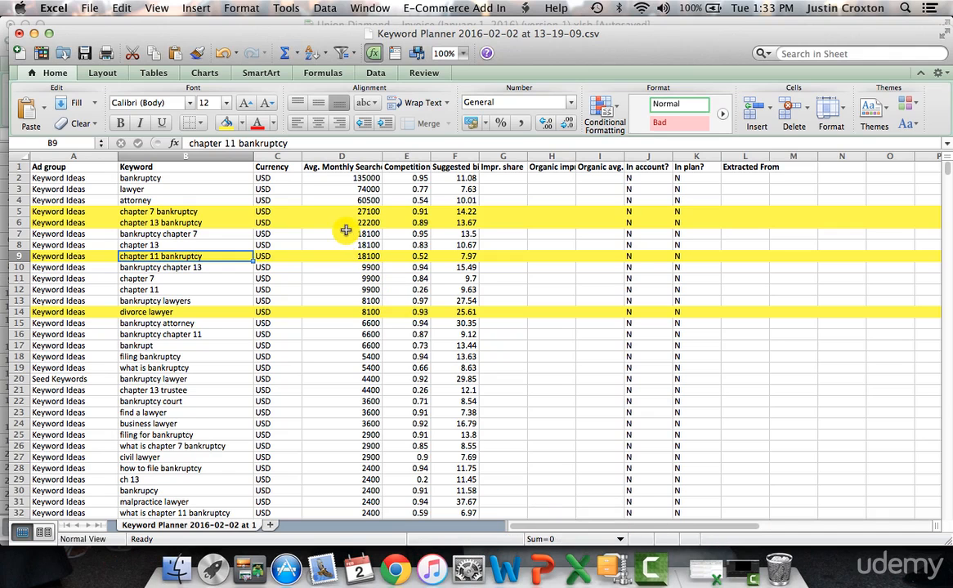
pyautogui.click(346, 223)
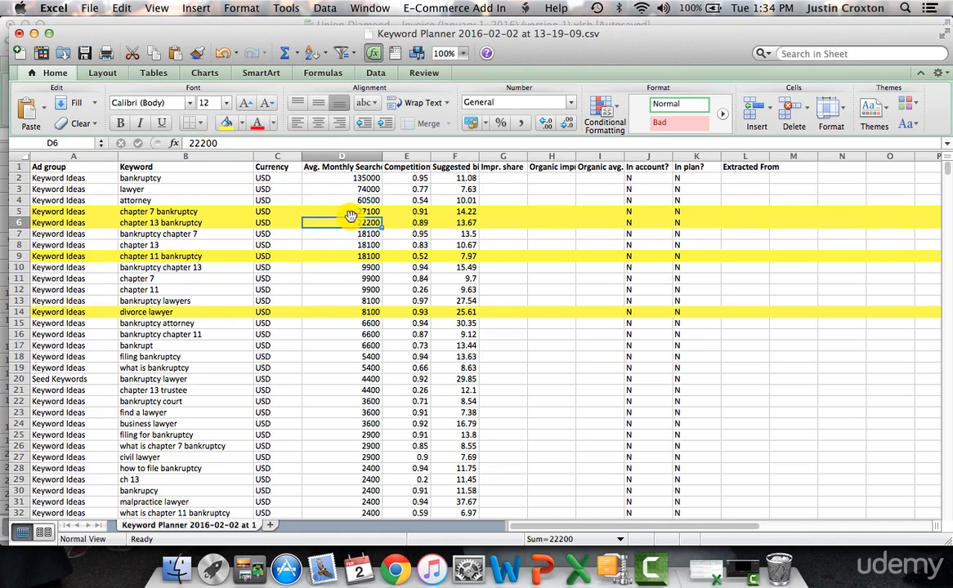
pyautogui.click(348, 212)
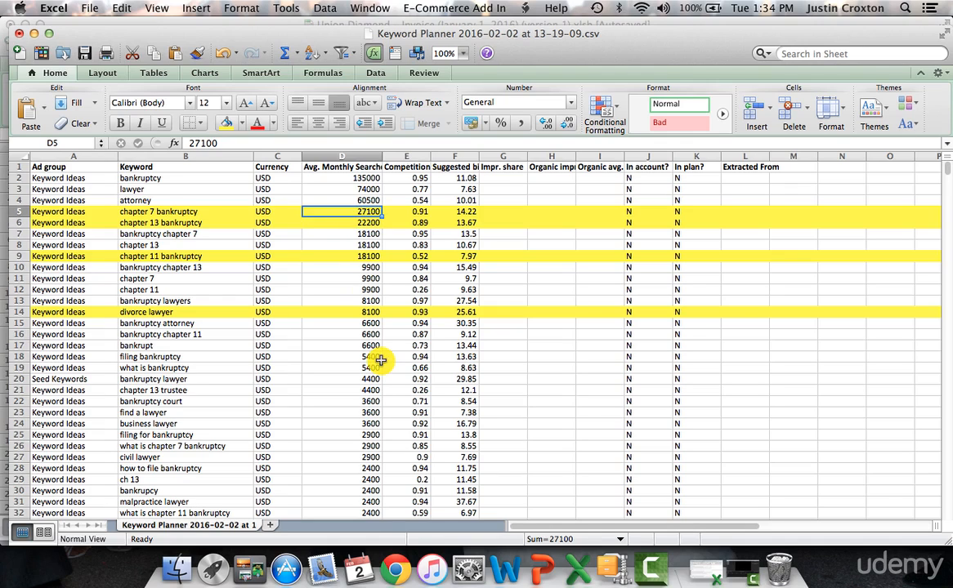
# Step: Switch to Keyword Planner in Chrome and get keyword ideas for "divorce lawyer" instead of "bankruptcy lawyer"
pyautogui.click(390, 559)
pyautogui.click(600, 33)
pyautogui.moveTo(342, 269)
pyautogui.moveTo(254, 167); pyautogui.dragTo(163, 164)
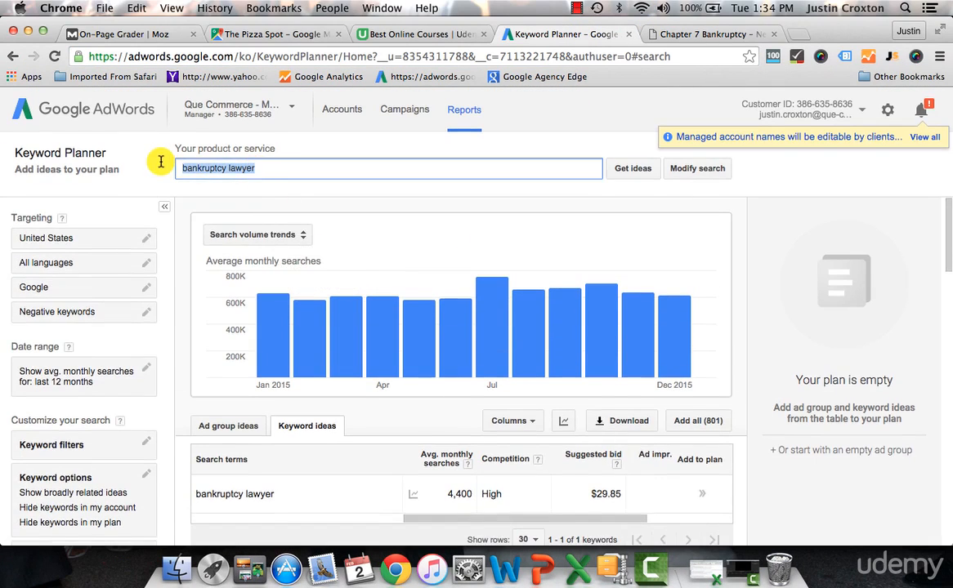
pyautogui.write('divorce')
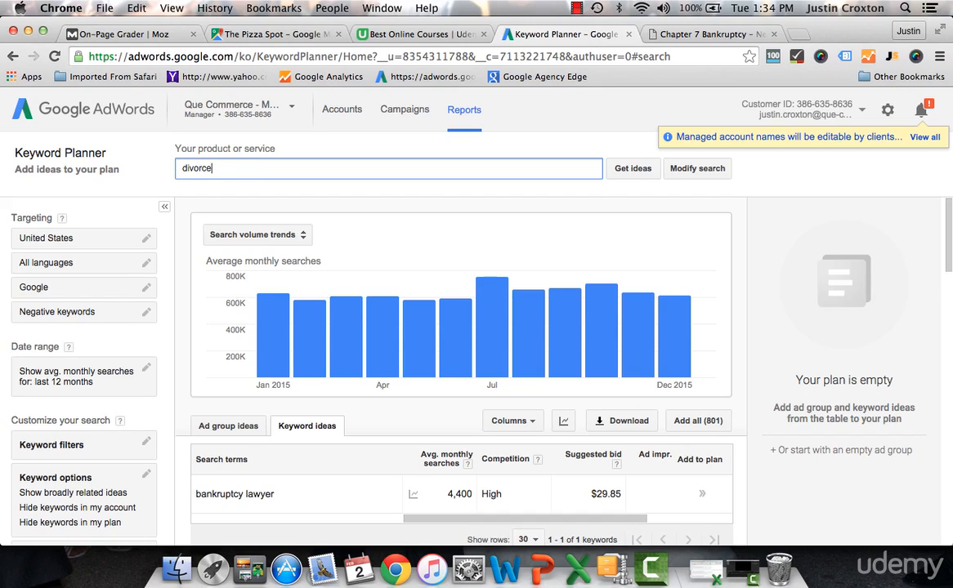
pyautogui.press('BackSpace')
pyautogui.press('BackSpace')
pyautogui.press('BackSpace')
pyautogui.write('wyer')
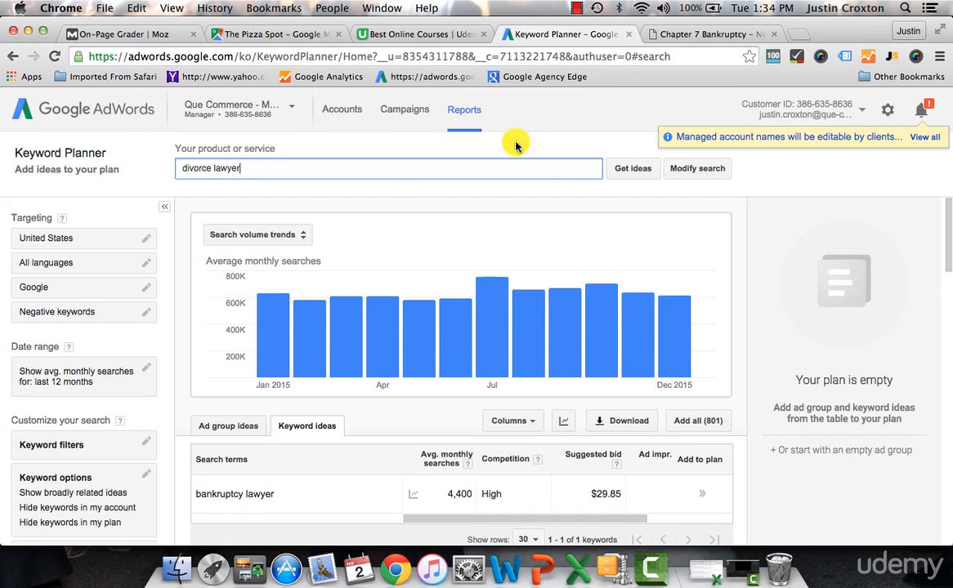
pyautogui.click(630, 167)
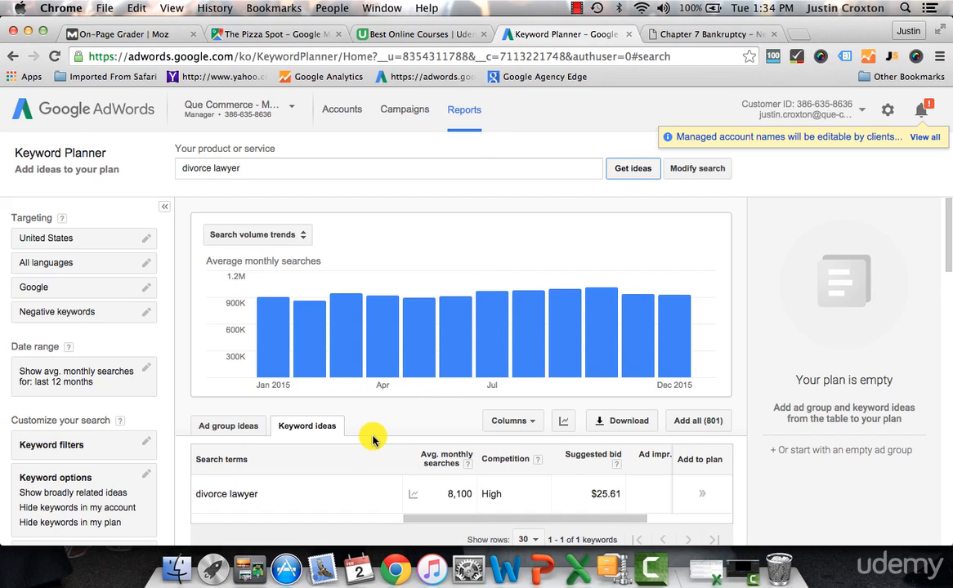
# Step: Review the keyword ideas related to divorce lawyer, with their monthly searches, competition and suggested bids
pyautogui.scroll(-6, 372, 440)
pyautogui.scroll(-5, 373, 440)
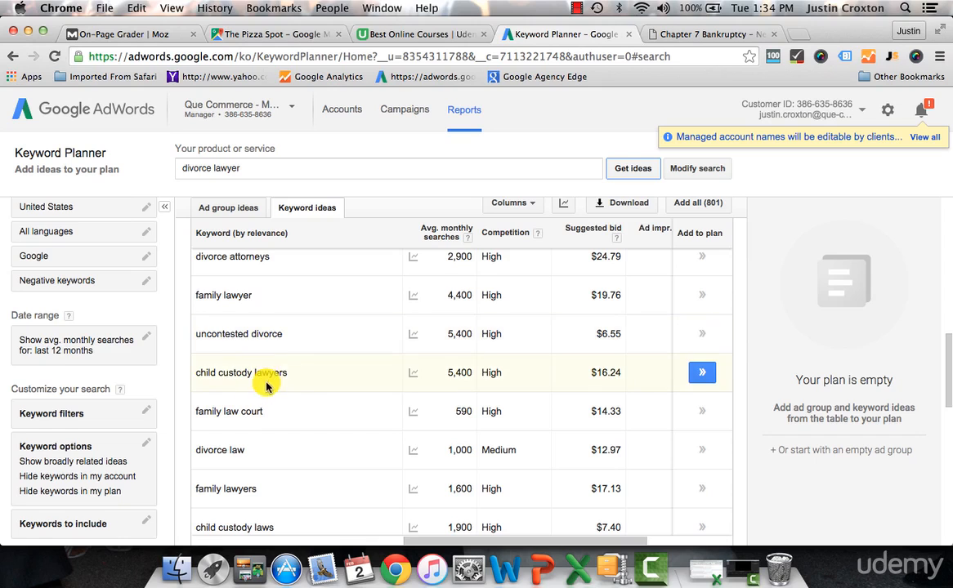
pyautogui.scroll(10, 360, 347)
# Step: Select the current product or service term in Keyword Planner for replacement
pyautogui.moveTo(247, 162); pyautogui.dragTo(144, 162)
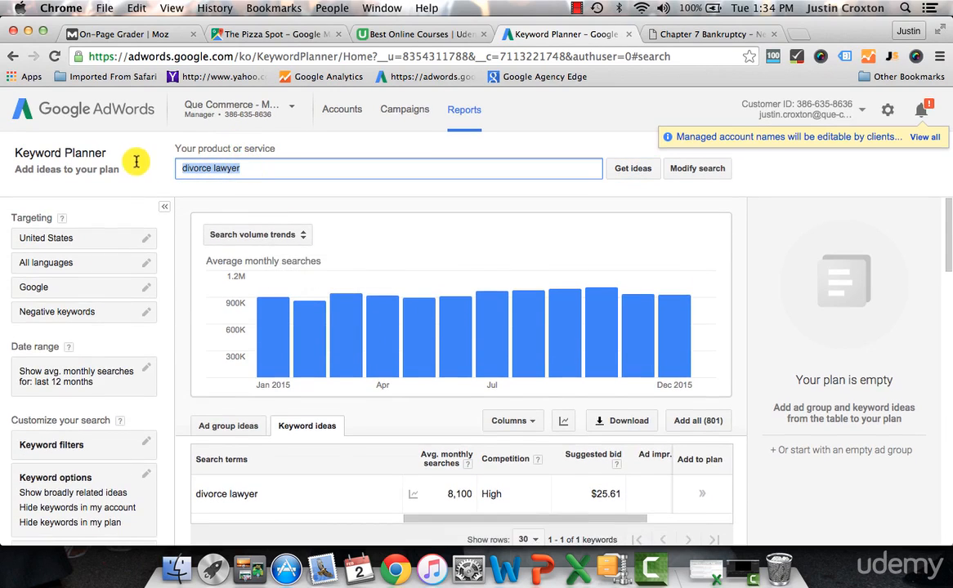